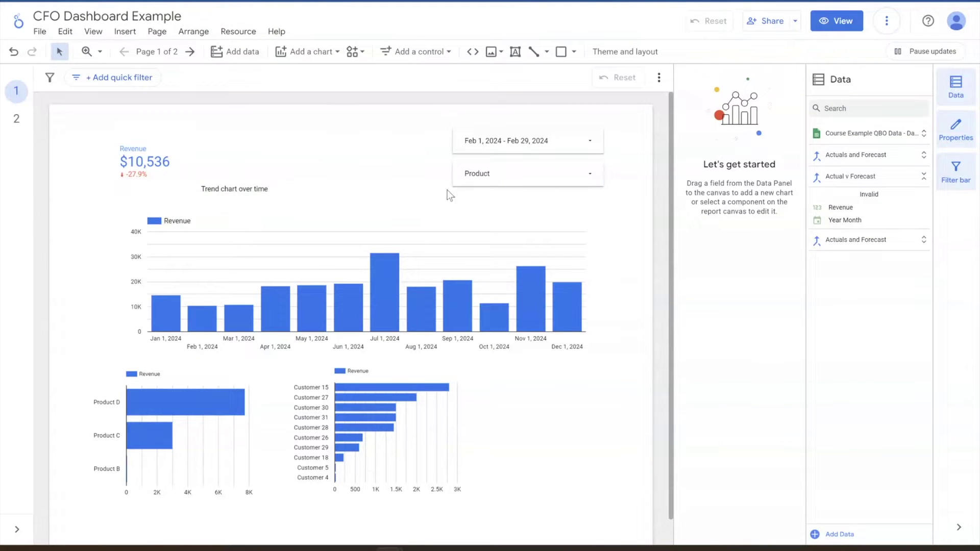
- Open page 2 of the report to view the monthly Revenue column chart, then deselect it
left_click(159, 165)
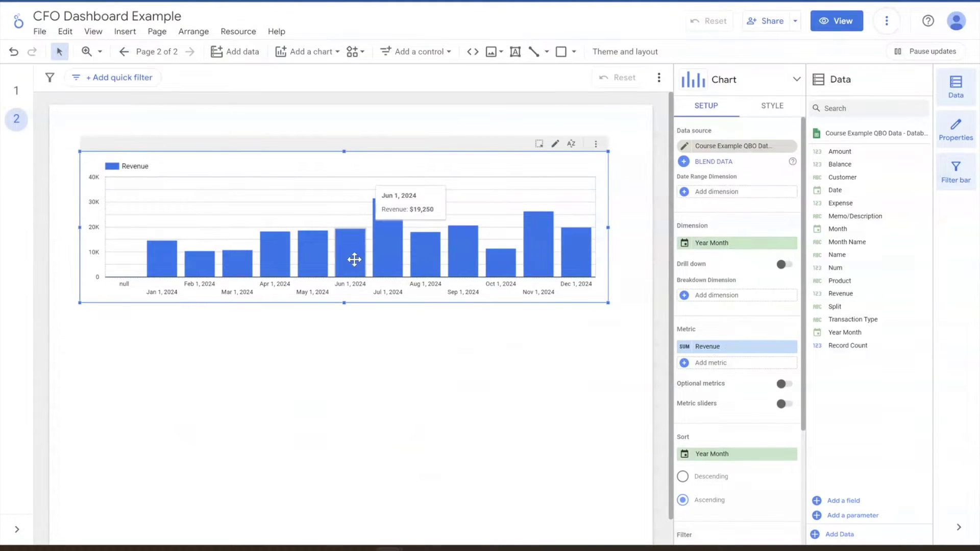
left_click(351, 325)
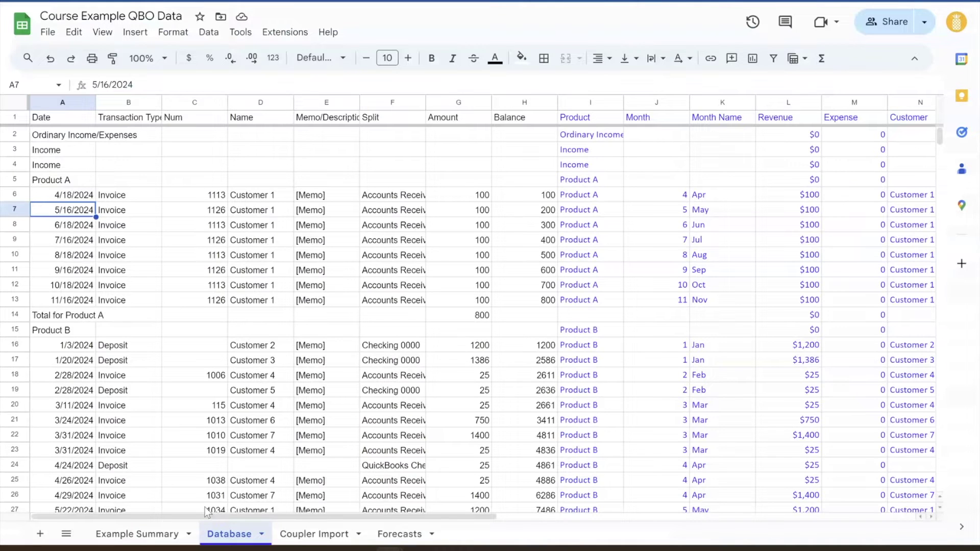
- Review the Database sheet's raw columns A–H and formula columns I–N, then open the Forecasts sheet
left_click(274, 317)
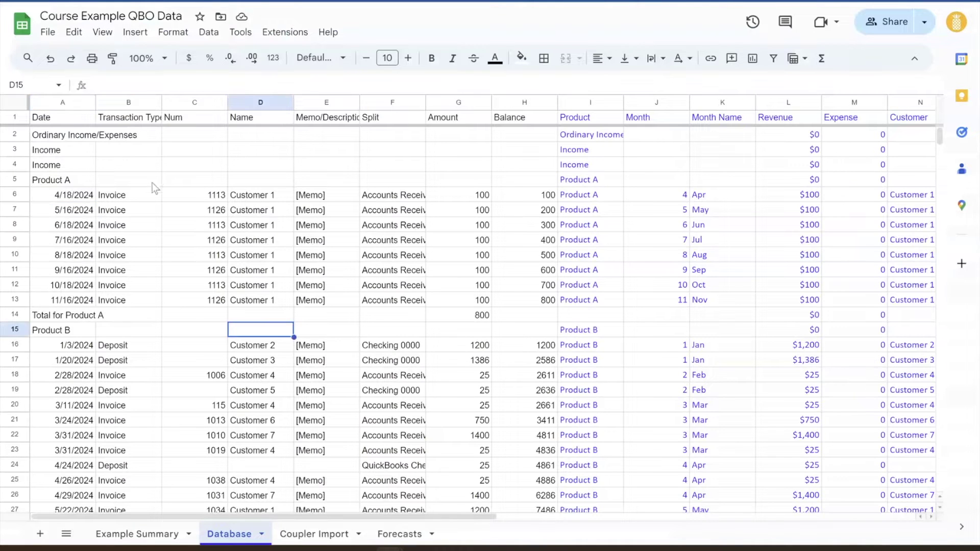
left_click_drag(69, 121, 523, 424)
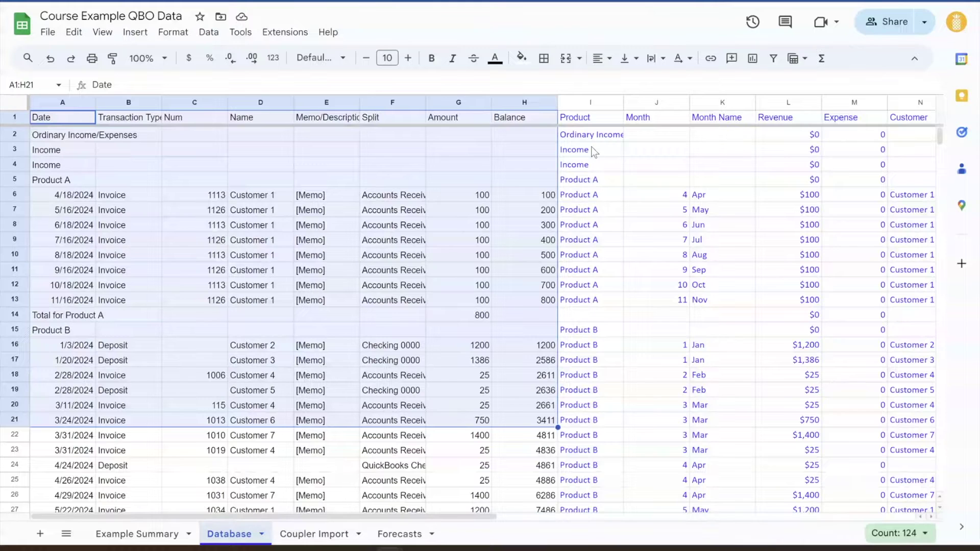
left_click_drag(592, 149, 913, 412)
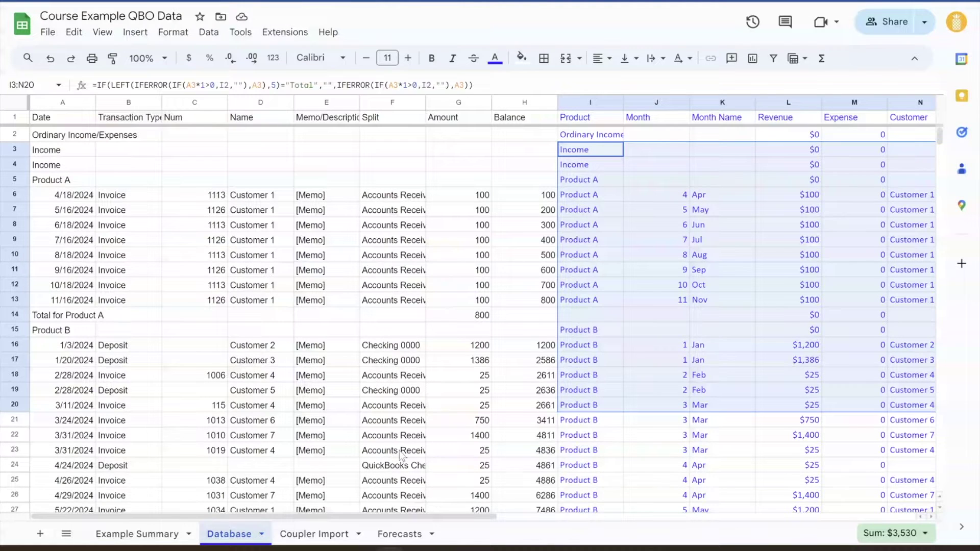
left_click(400, 534)
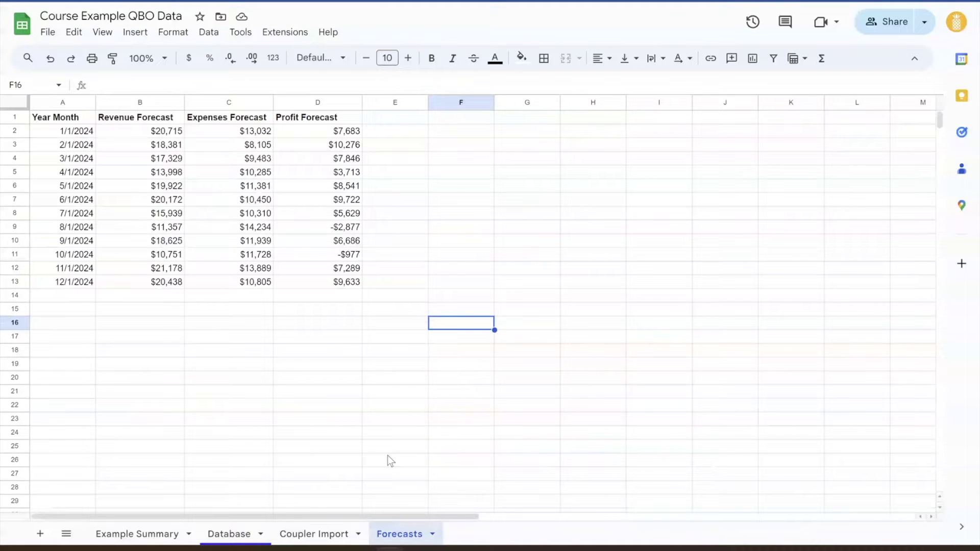
- Highlight the Forecasts sheet's Year Month dates and Revenue Forecast values across columns A–D
left_click(427, 394)
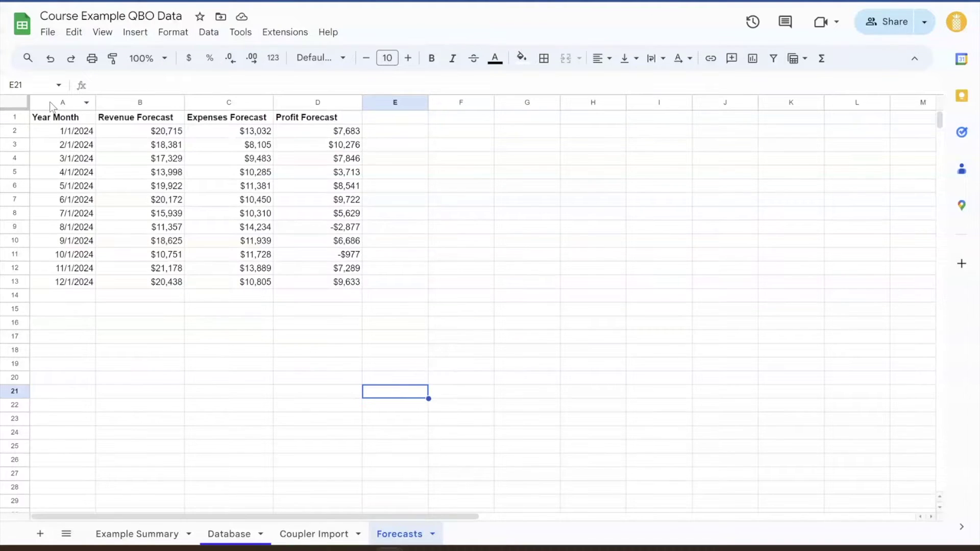
left_click_drag(50, 102, 321, 103)
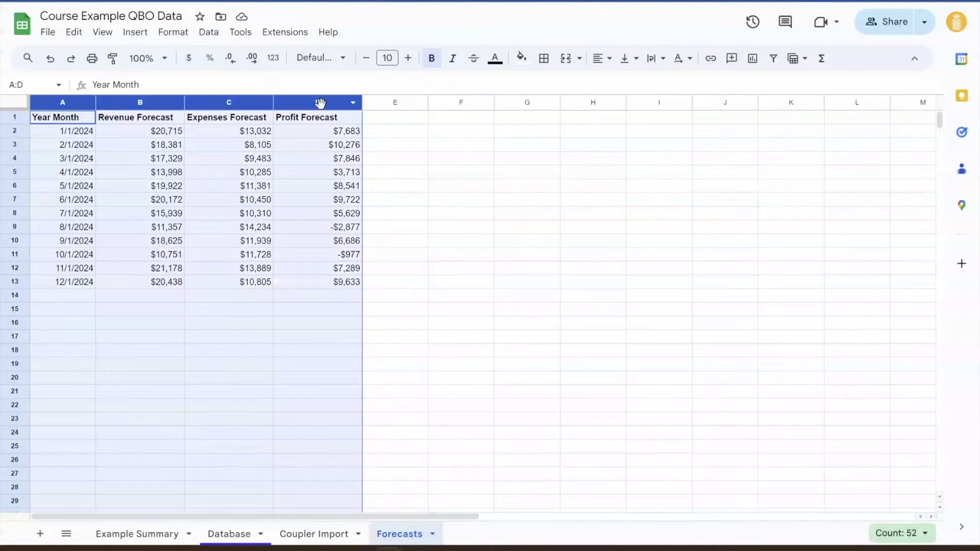
left_click(395, 158)
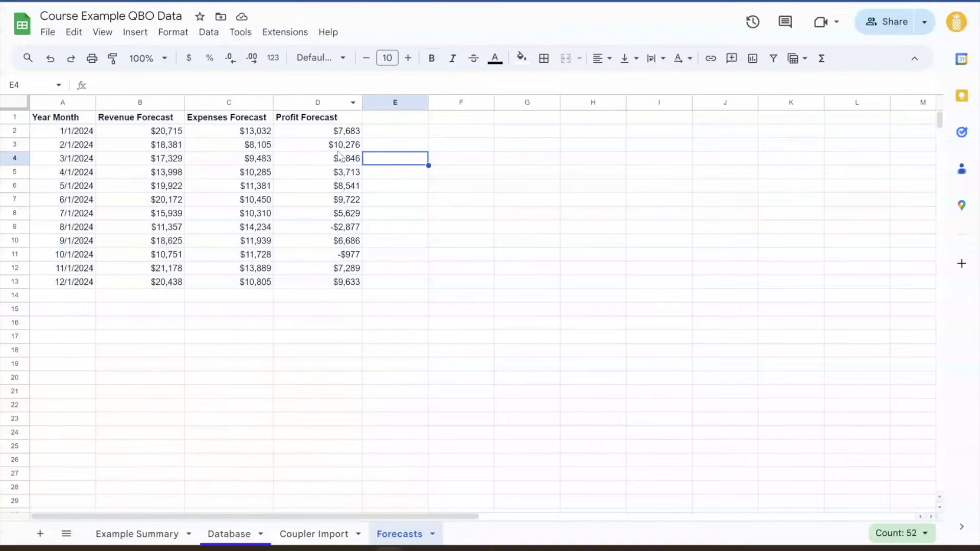
left_click(86, 134)
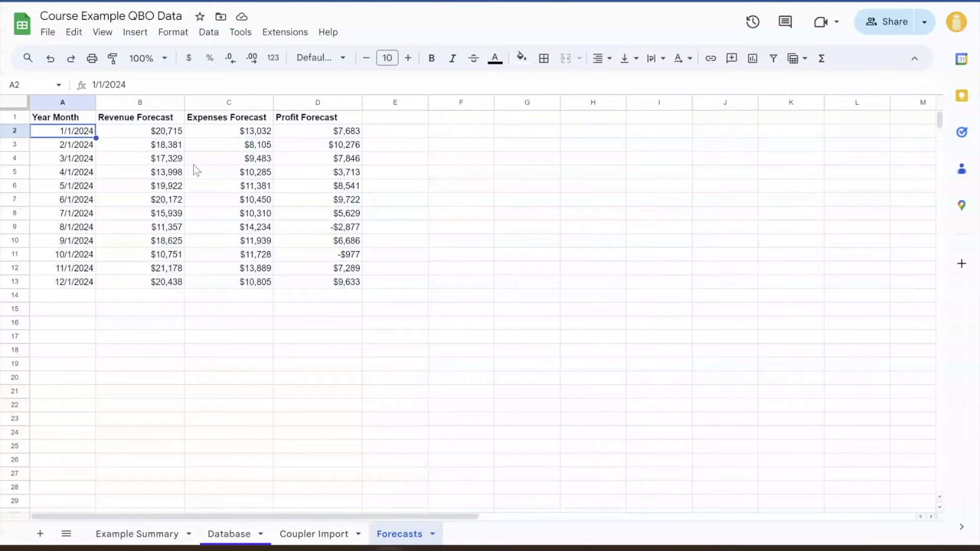
left_click_drag(76, 158, 77, 295)
left_click(161, 215)
left_click(386, 204)
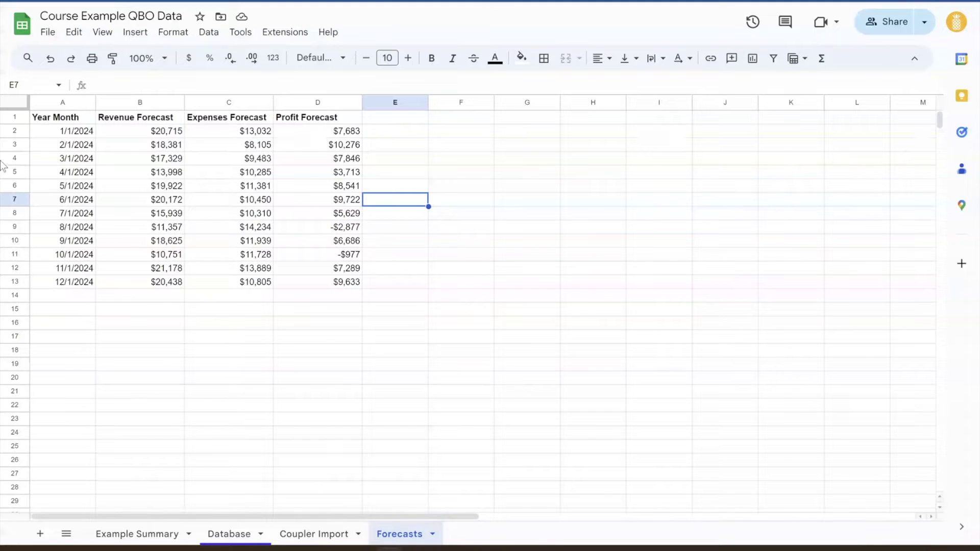
left_click(81, 102)
left_click_drag(80, 102, 286, 101)
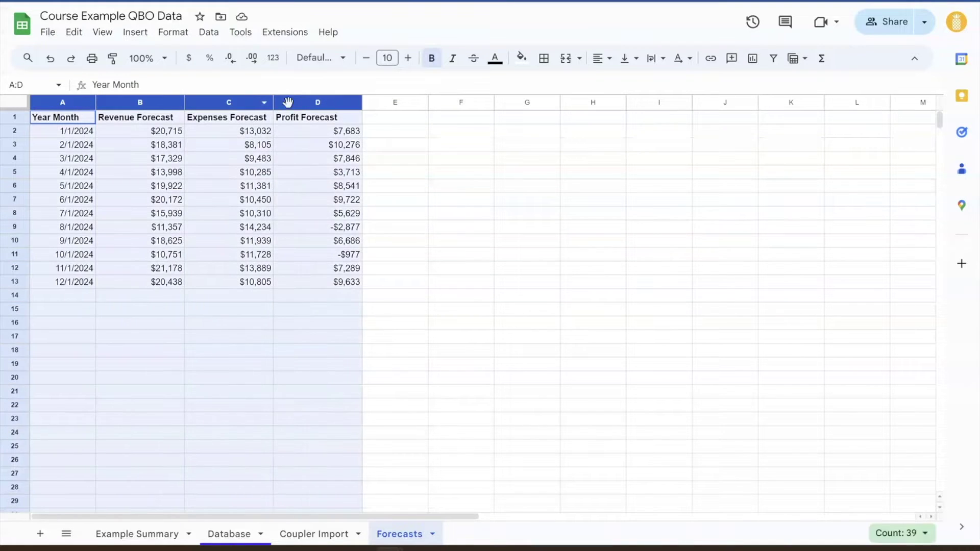
left_click(453, 198)
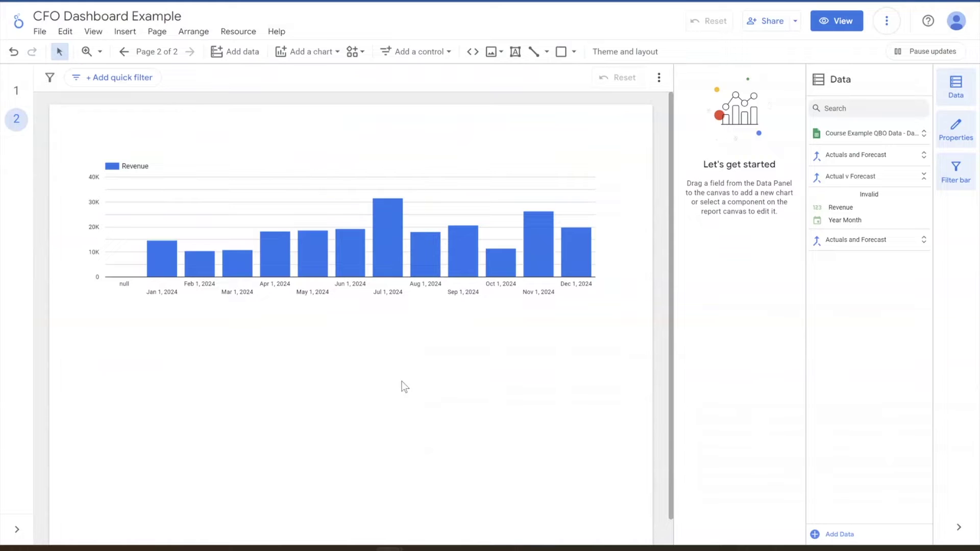
- Show the Revenue chart's Year Month and Revenue setup, and compare it with the Forecasts sheet
left_click(597, 183)
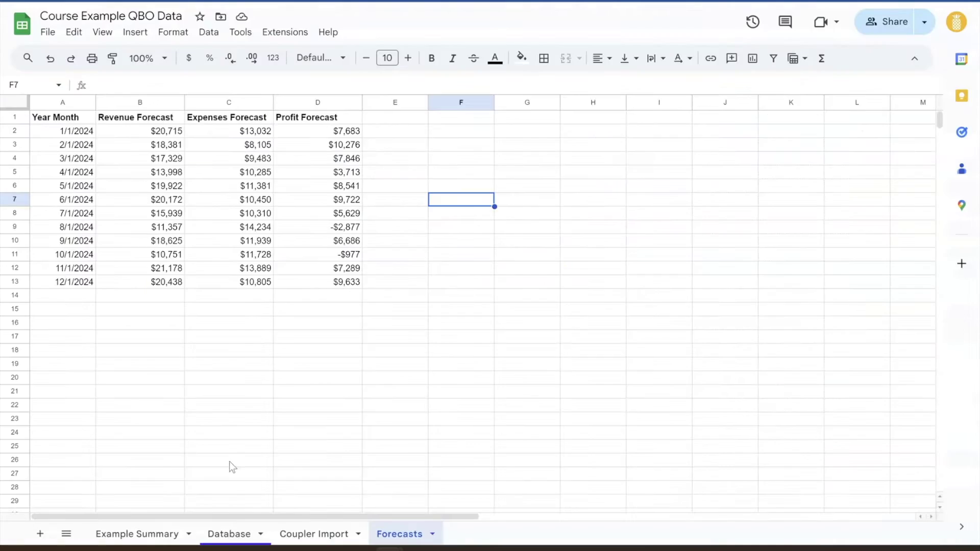
left_click(230, 540)
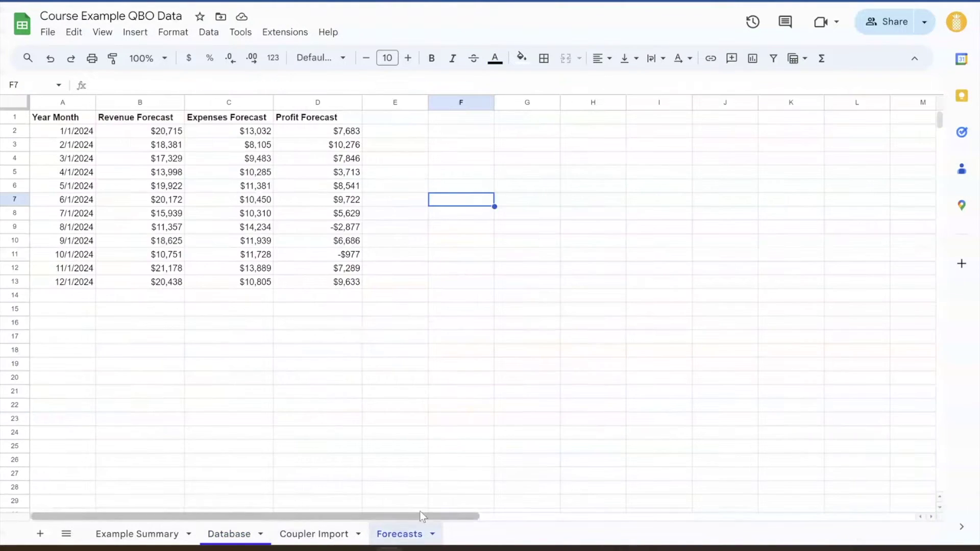
left_click(400, 534)
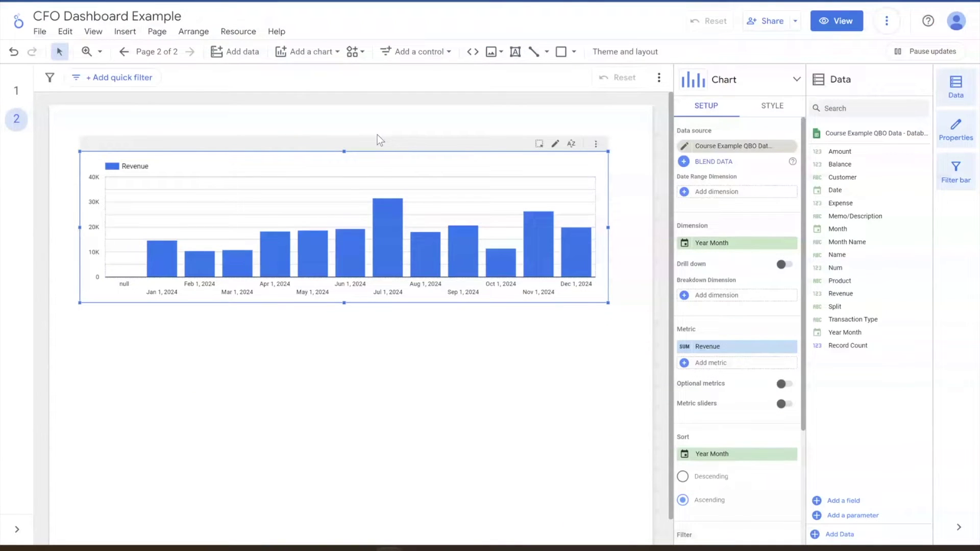
- Duplicate the Course Example QBO Data source and select the Forecasts worksheet for the copy
left_click(250, 35)
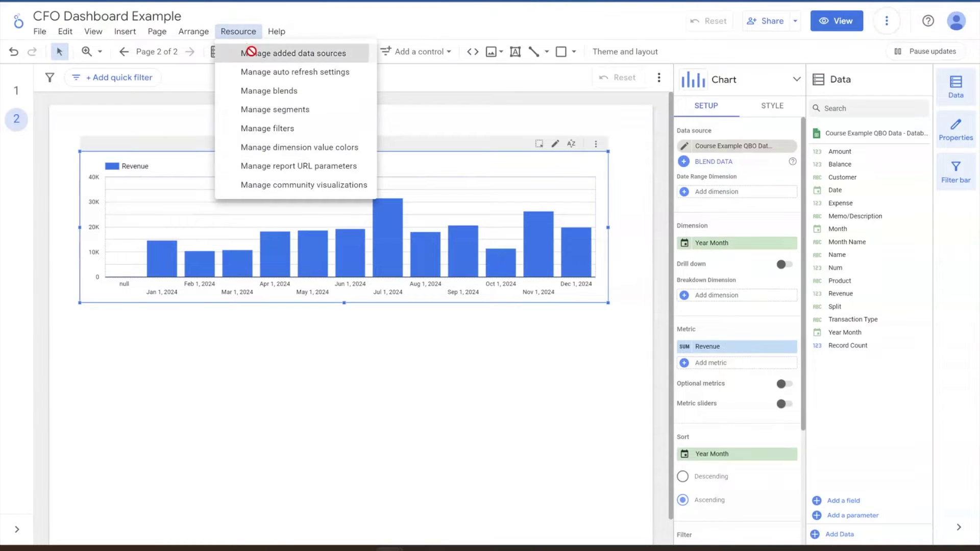
left_click(250, 52)
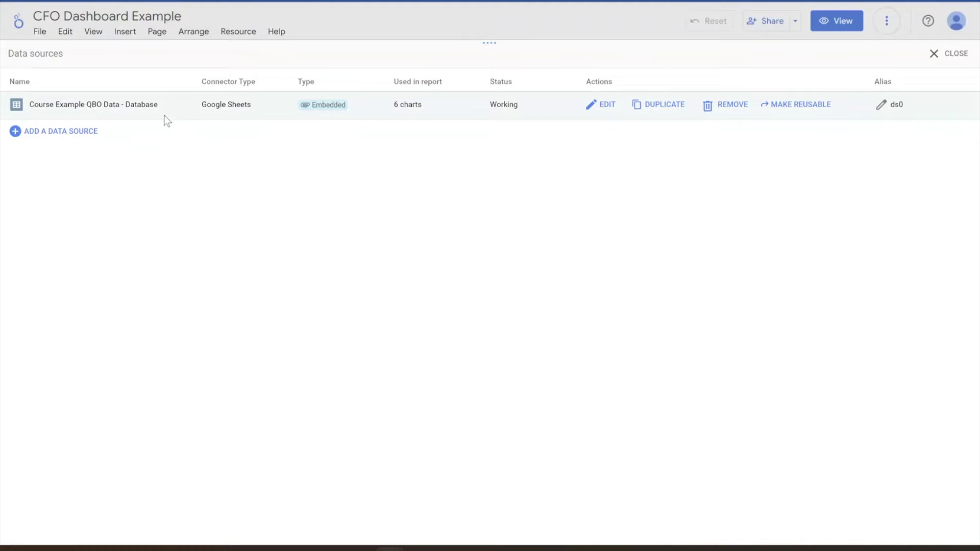
left_click(657, 108)
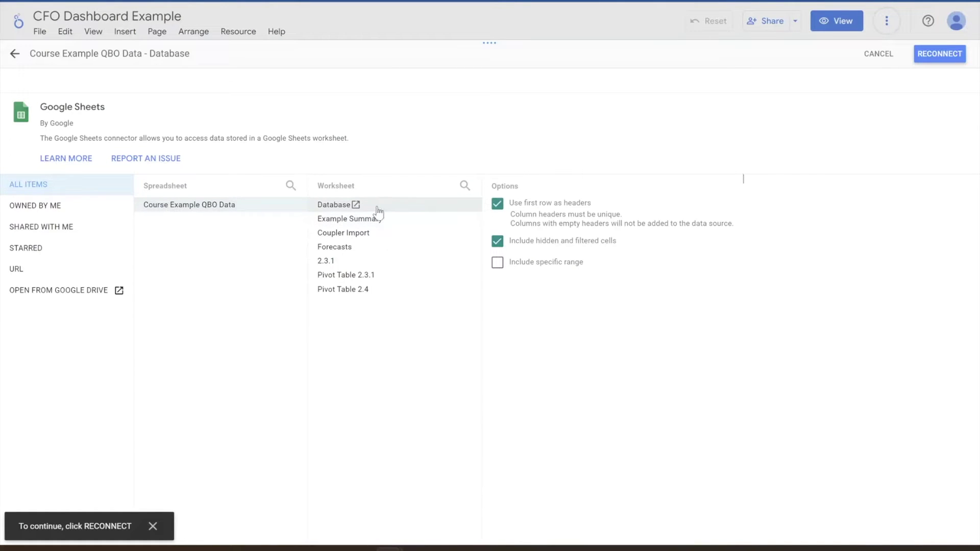
left_click(393, 250)
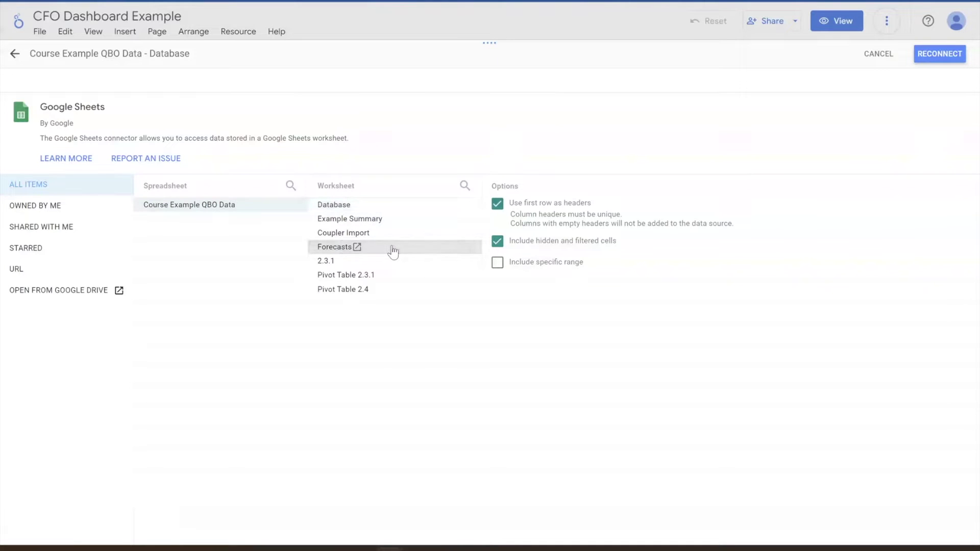
- Reconnect the copied source to the Forecasts worksheet and apply the new forecast fields
left_click(942, 58)
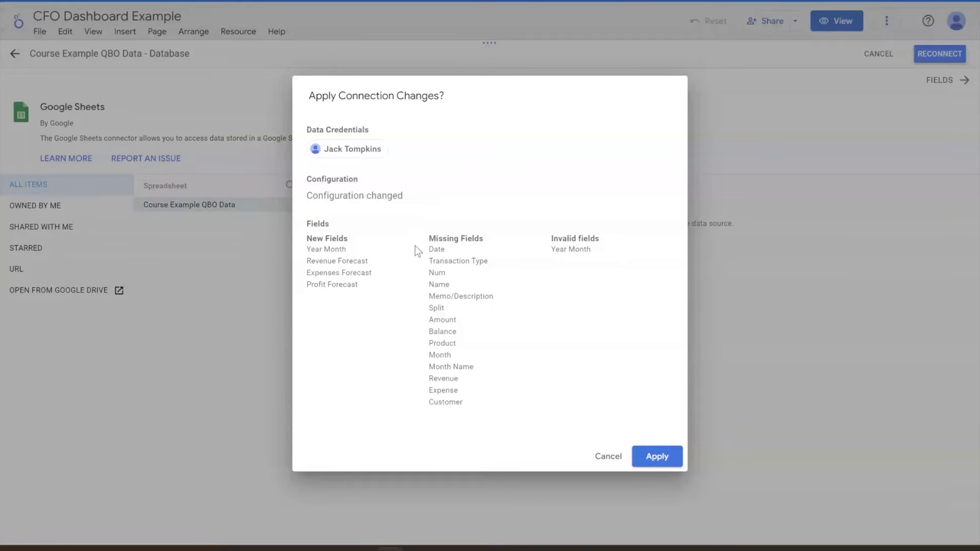
left_click_drag(315, 249, 349, 299)
left_click(348, 299)
left_click_drag(449, 261, 452, 334)
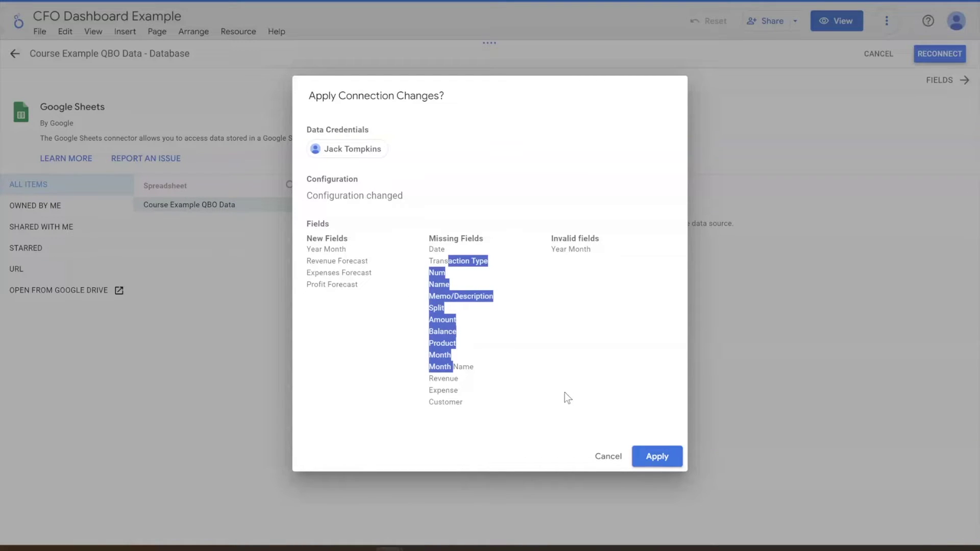
left_click(660, 461)
left_click(664, 458)
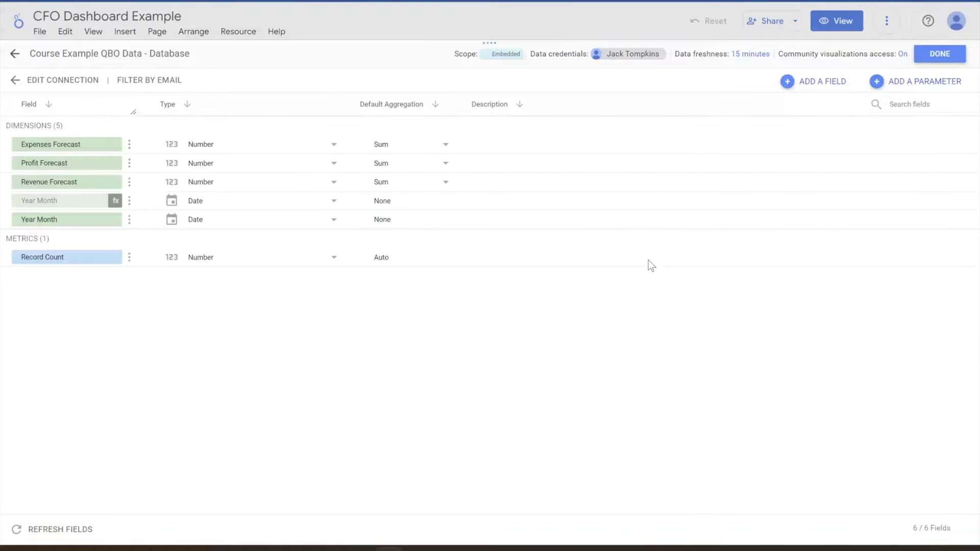
- Rename the data source to Forecast and close the data sources list
left_click(173, 54)
left_click_drag(151, 56, 8, 53)
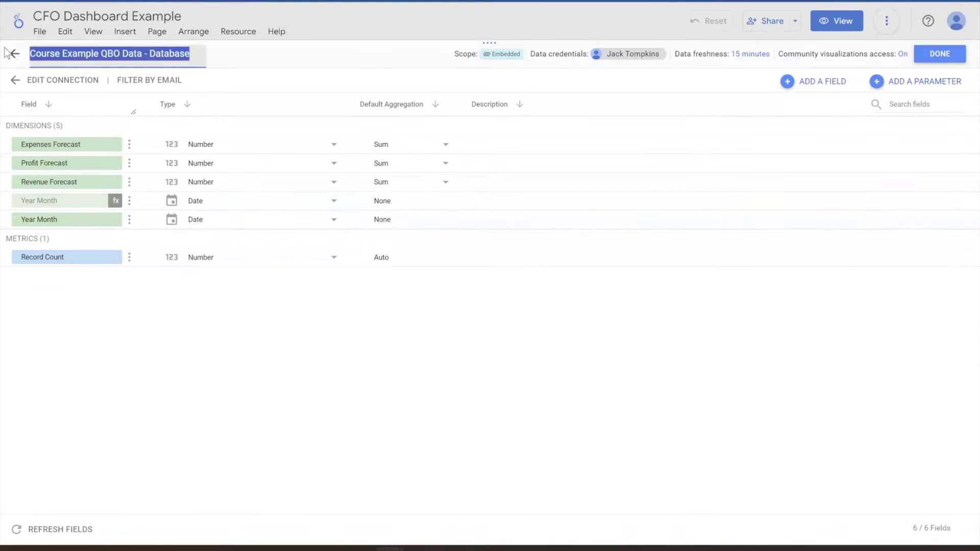
type("Forecast")
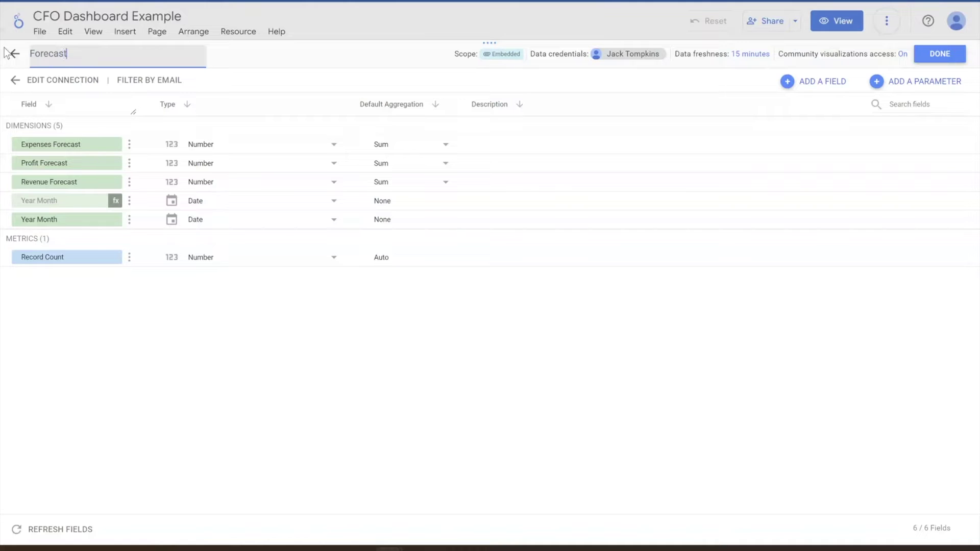
left_click(618, 84)
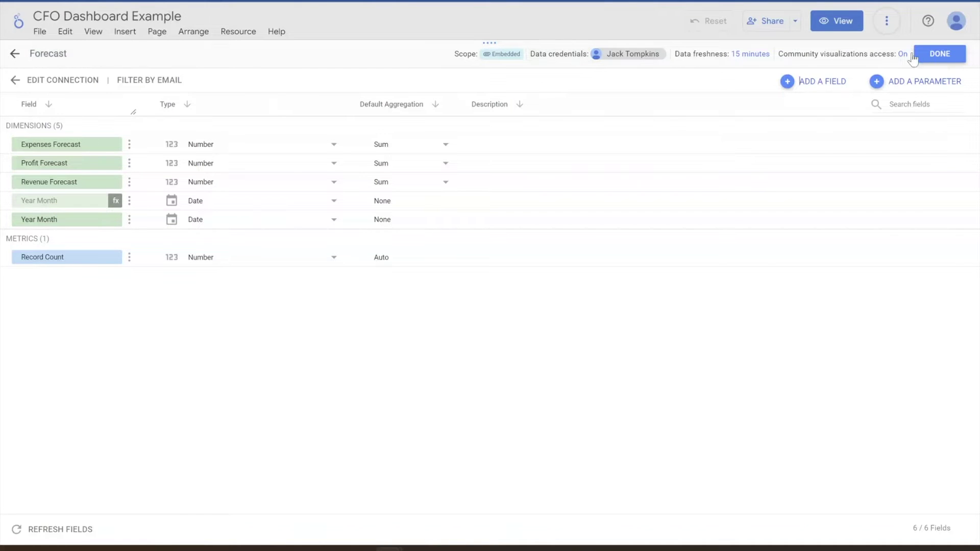
left_click(927, 57)
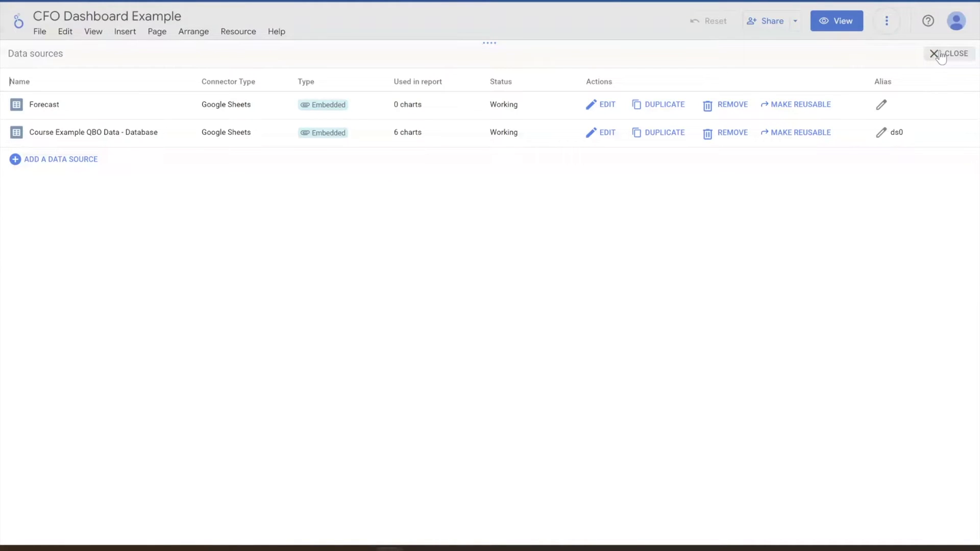
left_click(942, 55)
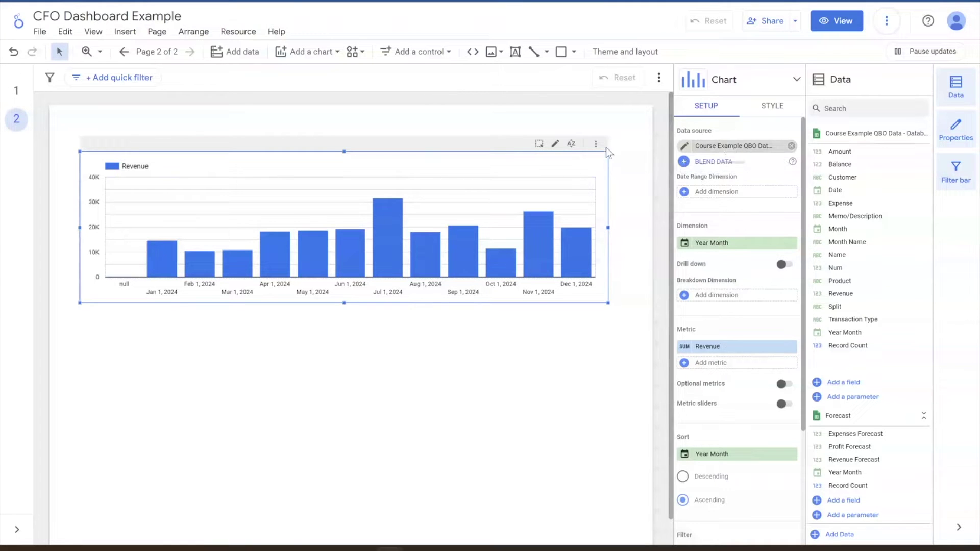
- Blend data into the Revenue chart, enlarging the blend editor and adding a second table
left_click(724, 164)
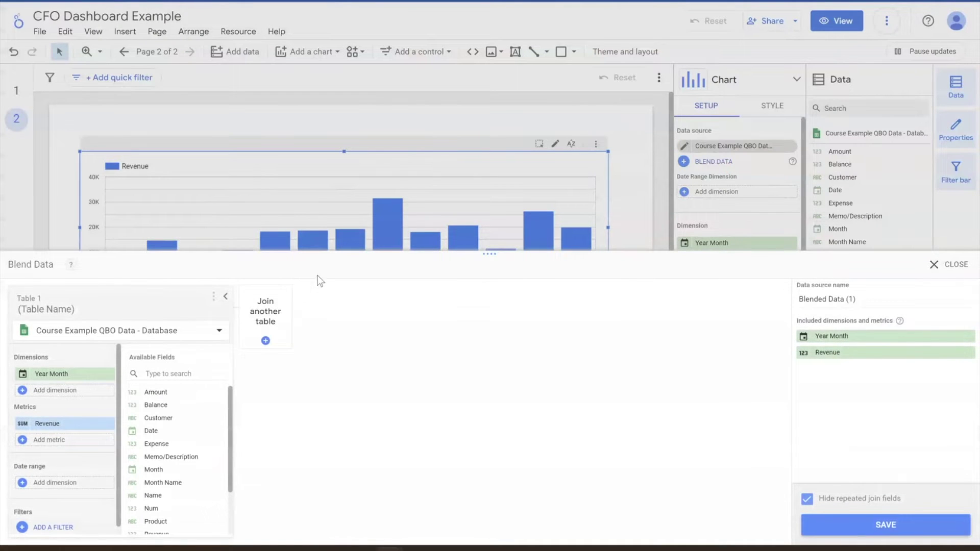
left_click_drag(491, 254, 501, 153)
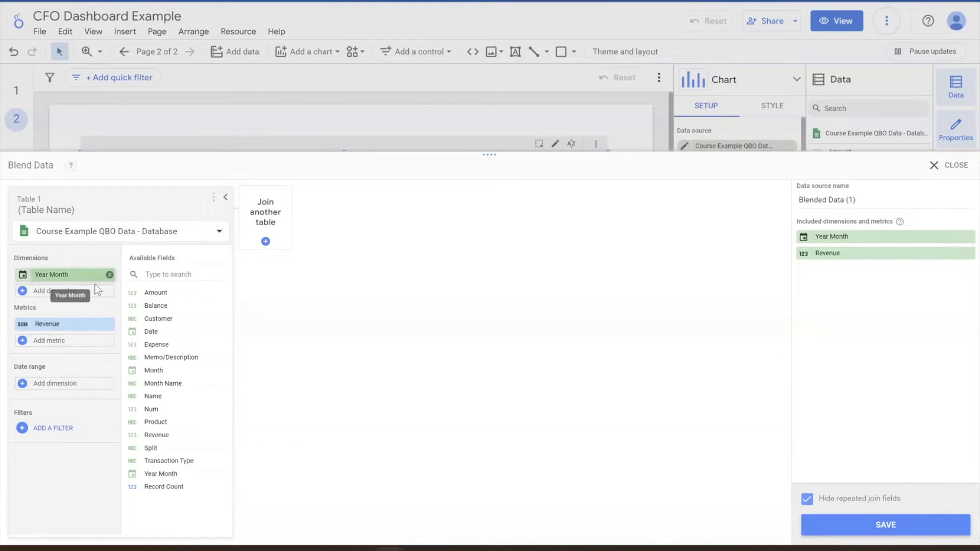
left_click(266, 241)
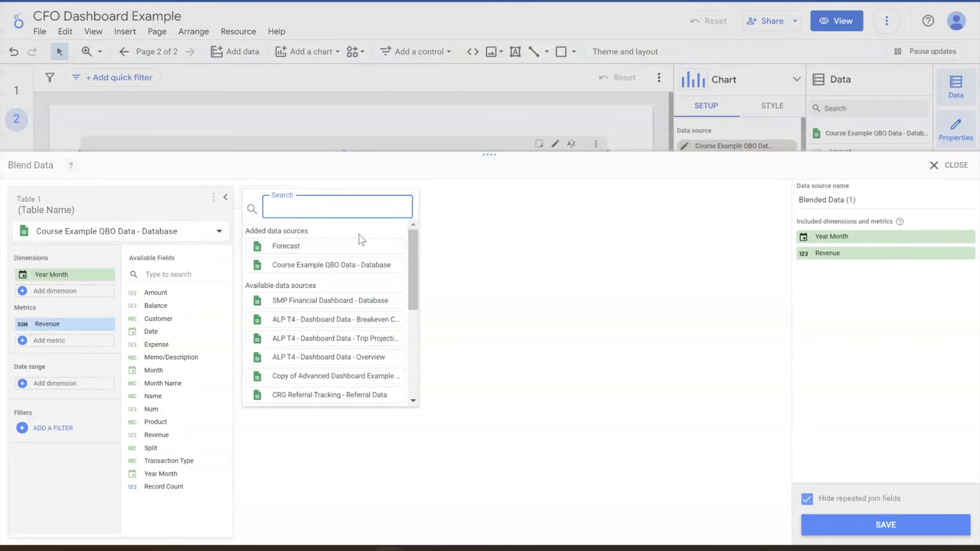
- Add Forecast as the second table with the Revenue Forecast metric and Year Month date range
left_click(350, 247)
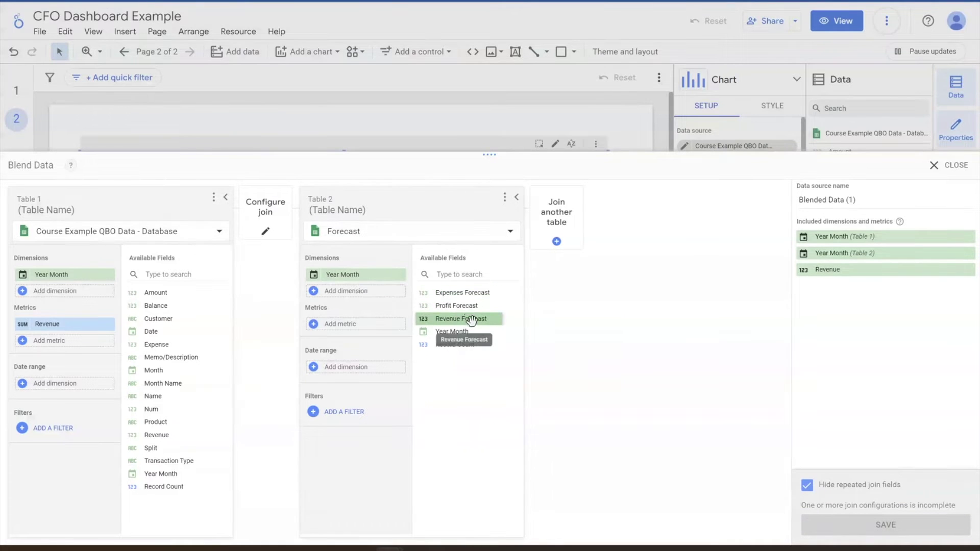
left_click_drag(471, 320, 368, 332)
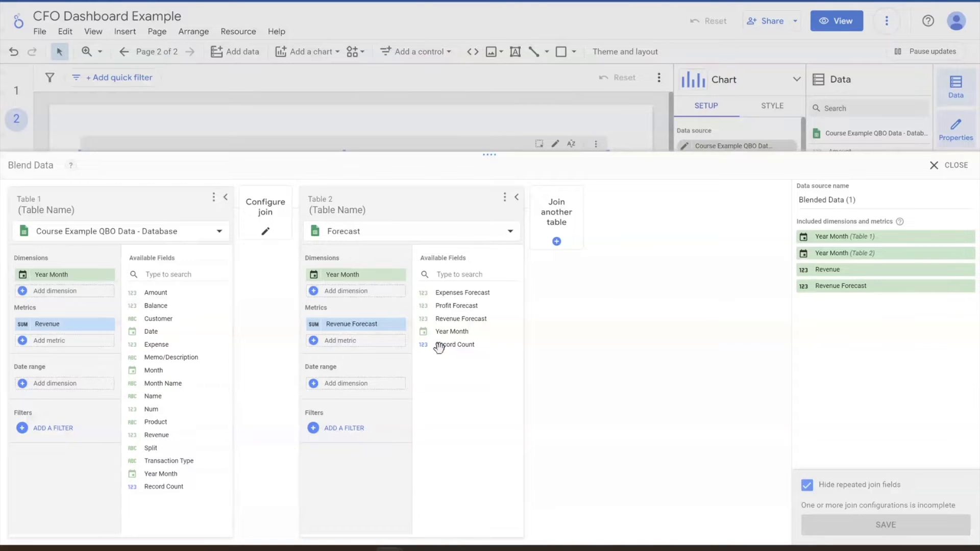
left_click_drag(452, 331, 364, 393)
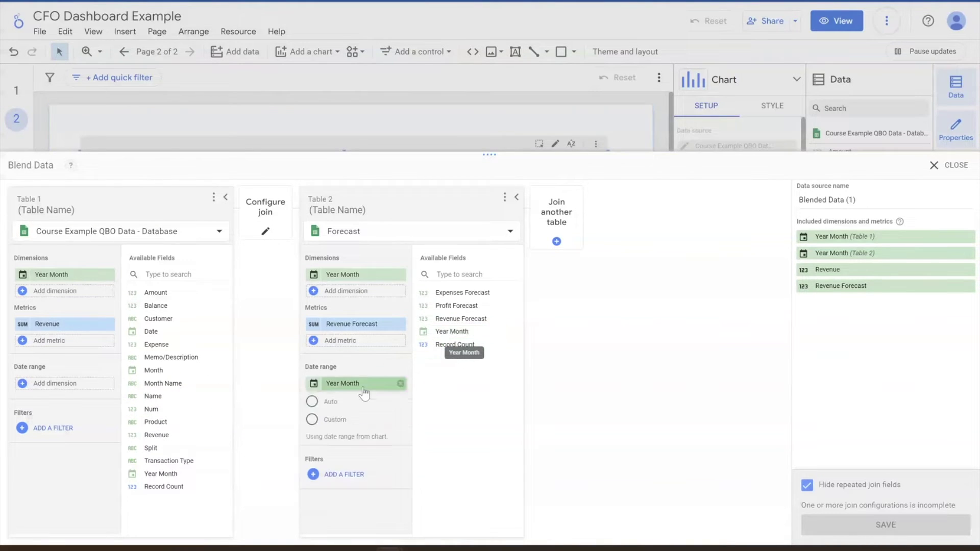
left_click_drag(155, 332, 67, 385)
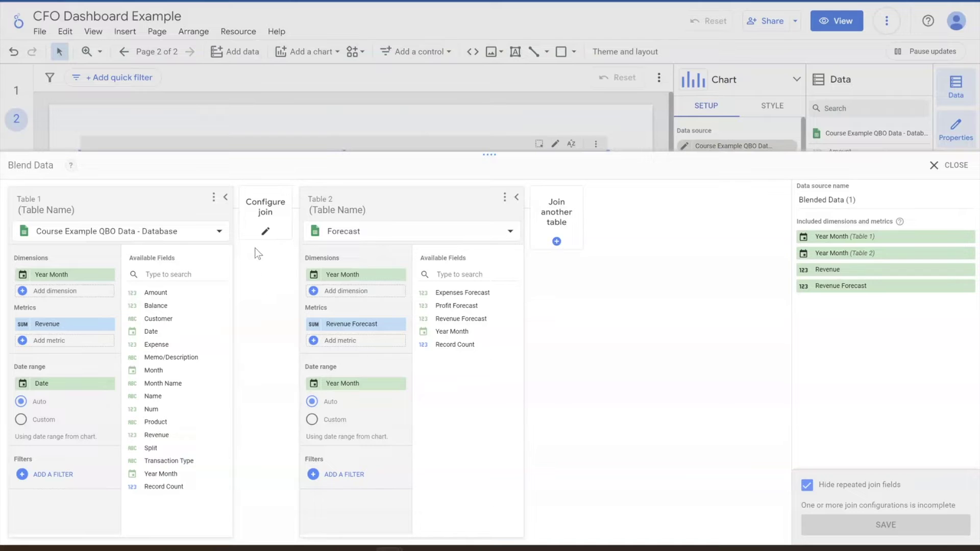
- Join the two tables on Year Month
left_click(266, 234)
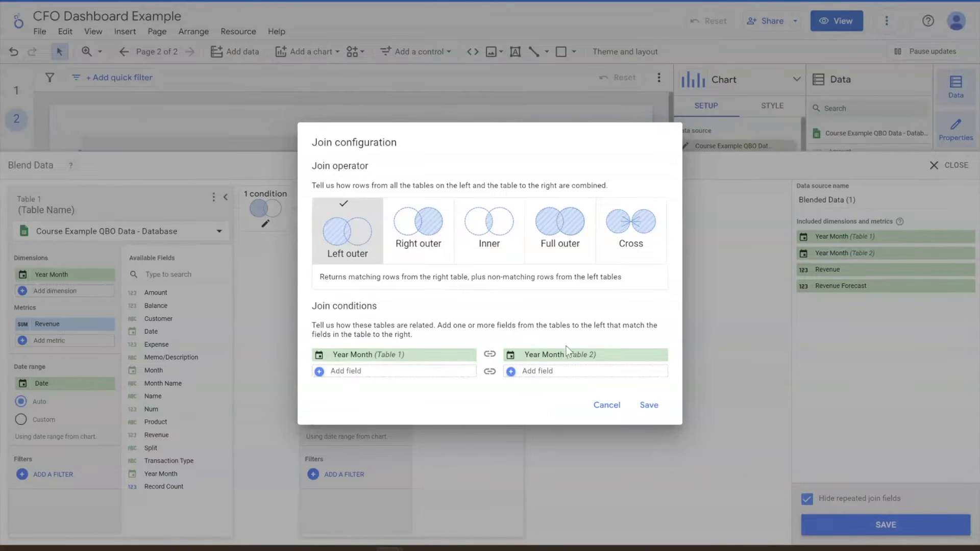
left_click(592, 357)
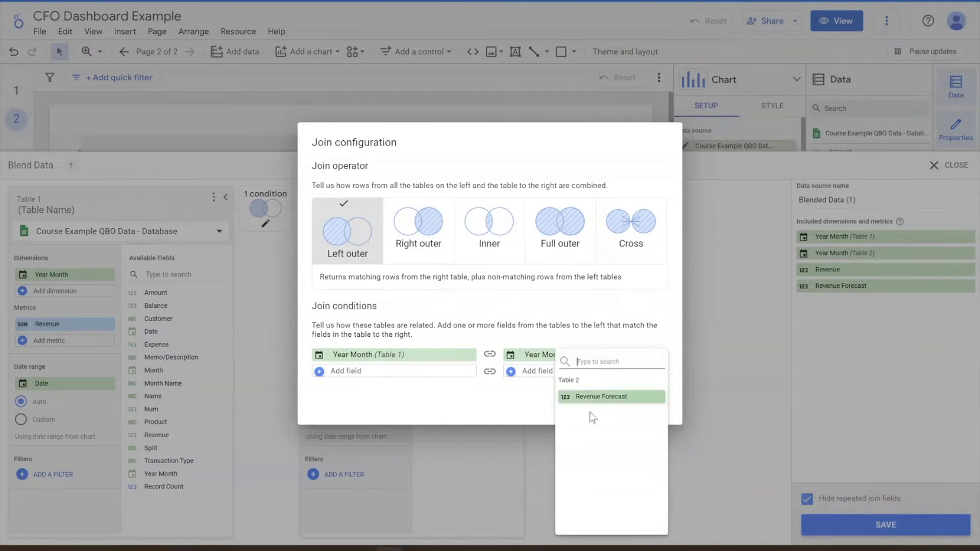
left_click(636, 348)
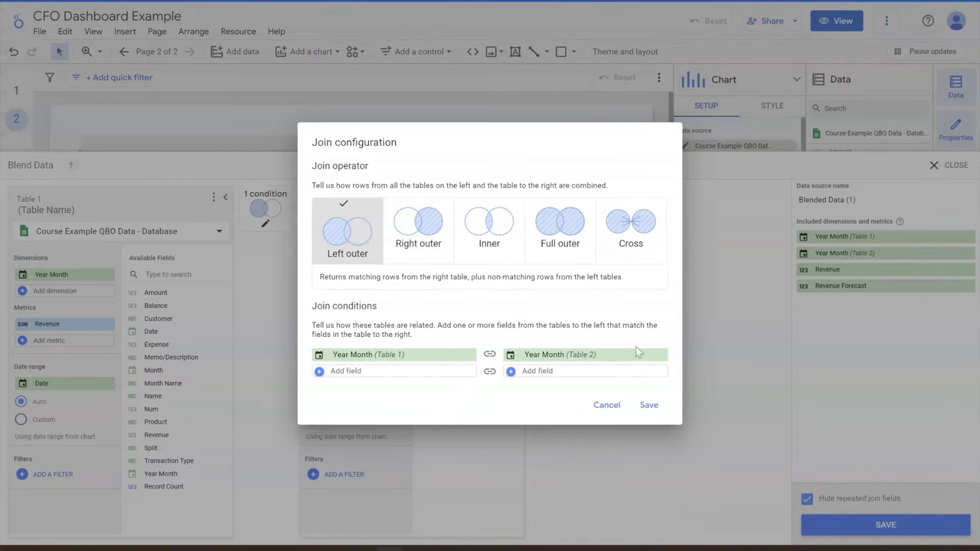
left_click(649, 407)
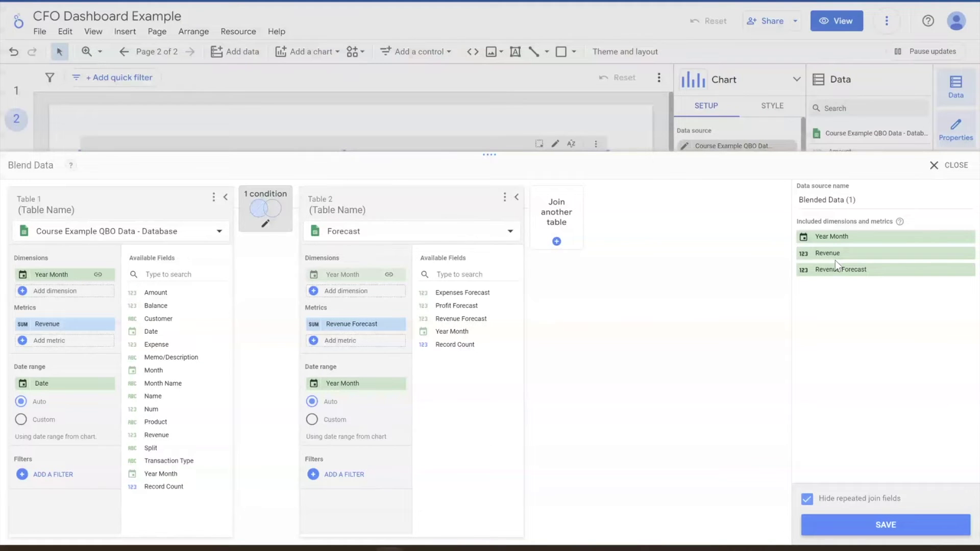
- Name the blend 'Actual v Forecast' and save it as the chart's data source
left_click(867, 201)
left_click_drag(866, 202, 798, 206)
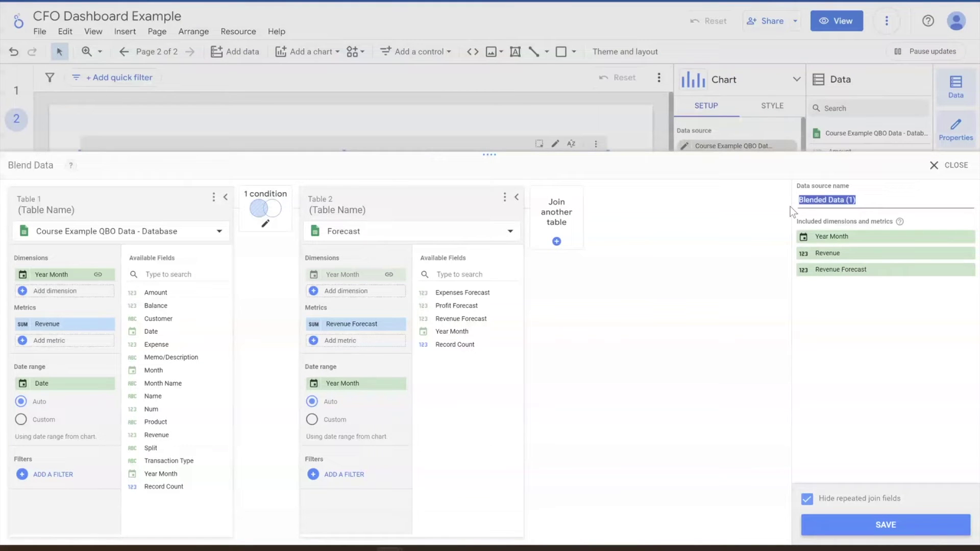
type("Actual v Forecast")
left_click(912, 523)
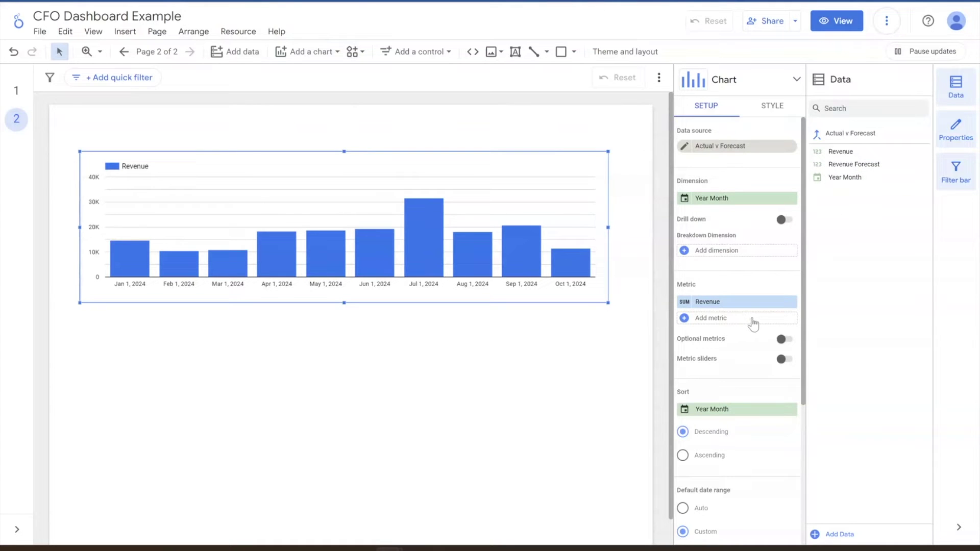
- Add Revenue Forecast as a second chart metric beside Revenue
left_click_drag(860, 163, 752, 320)
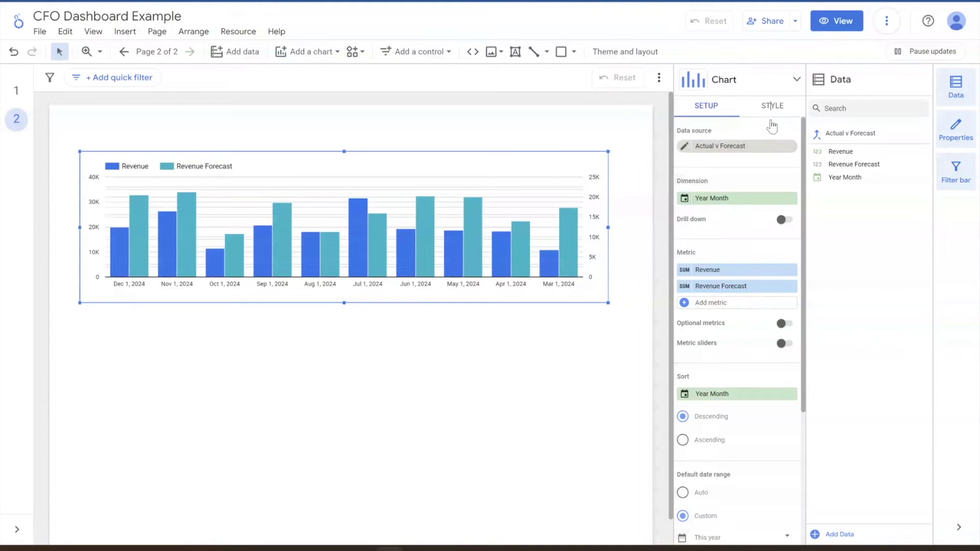
- Put Revenue and Revenue Forecast on one shared axis and sort months ascending
left_click(771, 111)
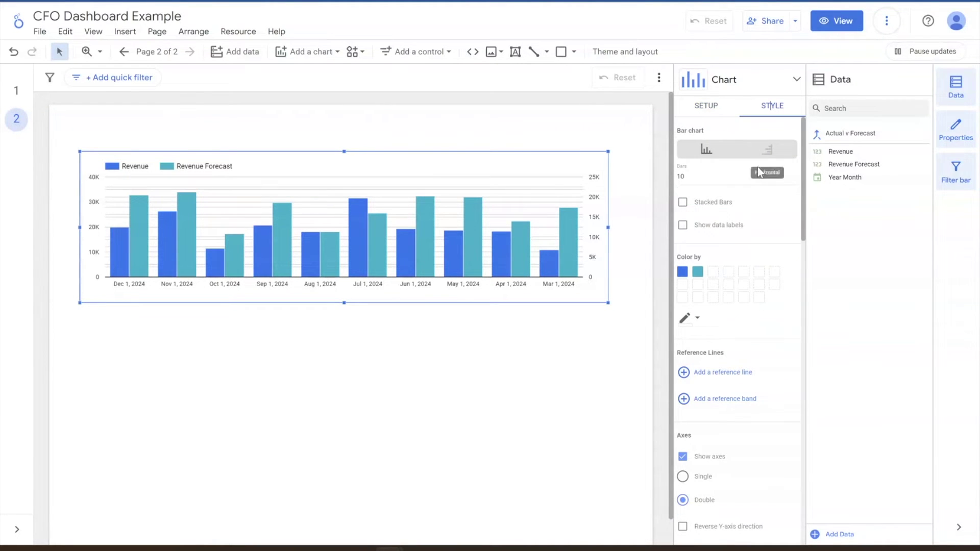
scroll(769, 200, "down", 5)
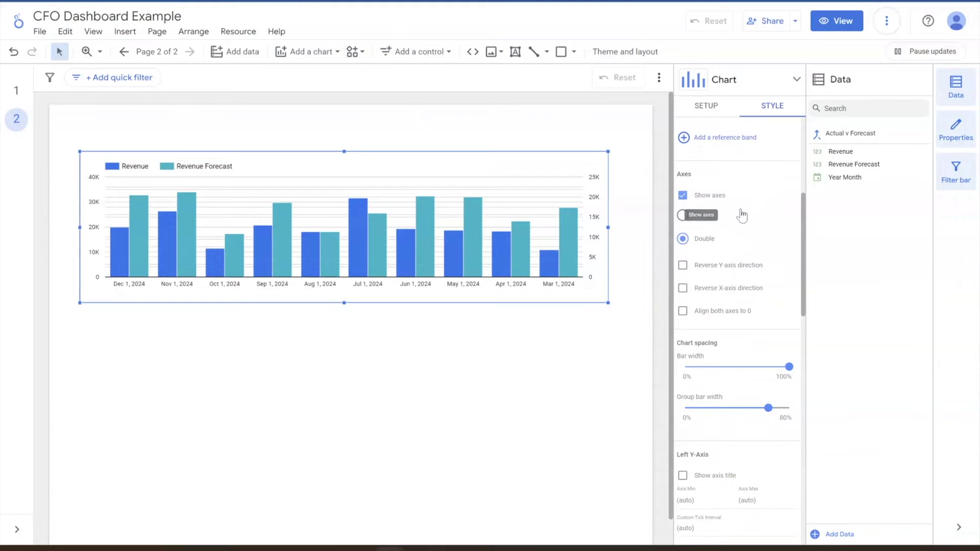
left_click(720, 219)
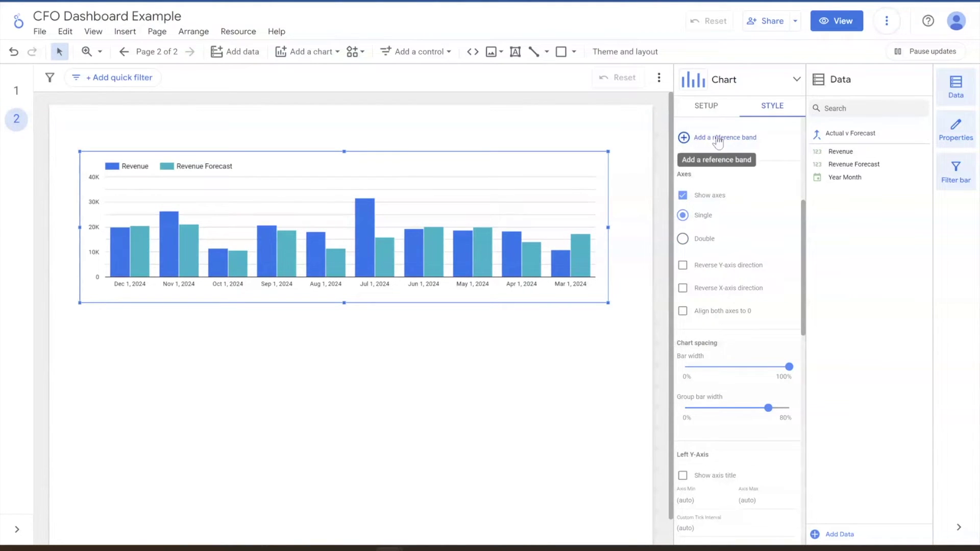
left_click(712, 113)
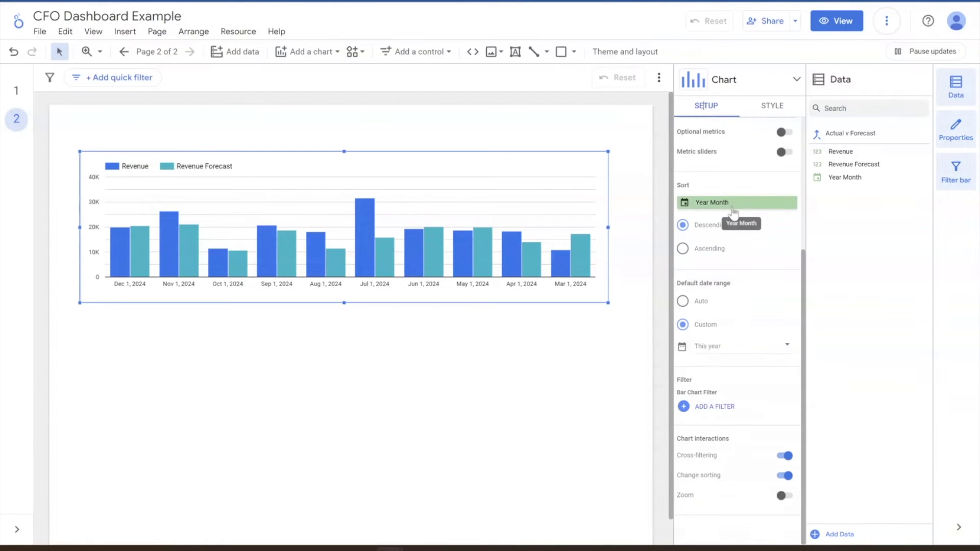
left_click(710, 251)
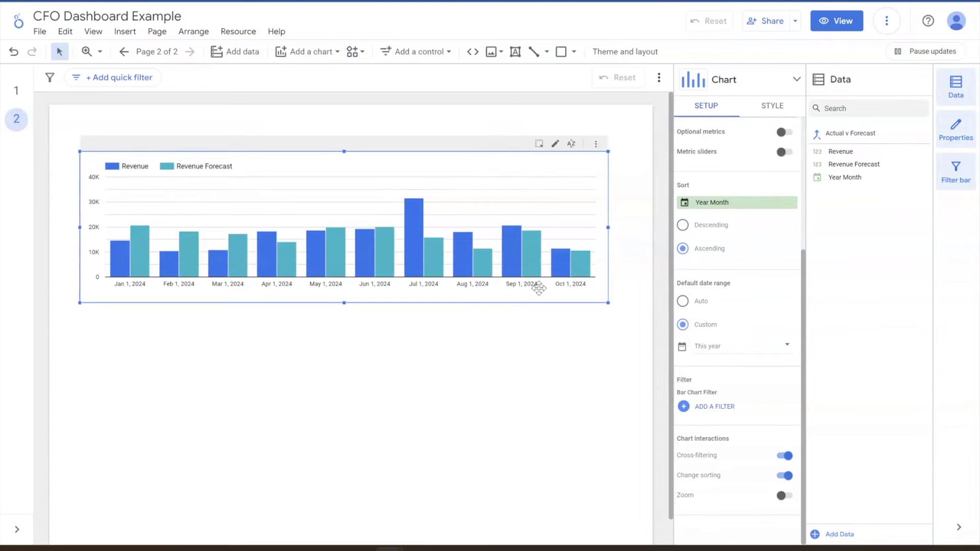
- Set the chart to show 12 bars so it covers Jan–Dec 2024
left_click(773, 106)
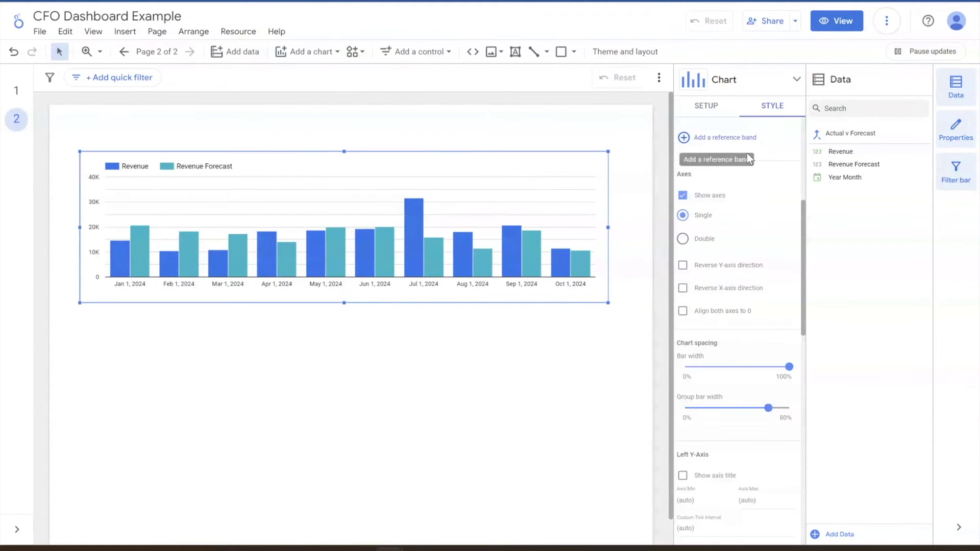
scroll(734, 198, "up", 5)
left_click(716, 179)
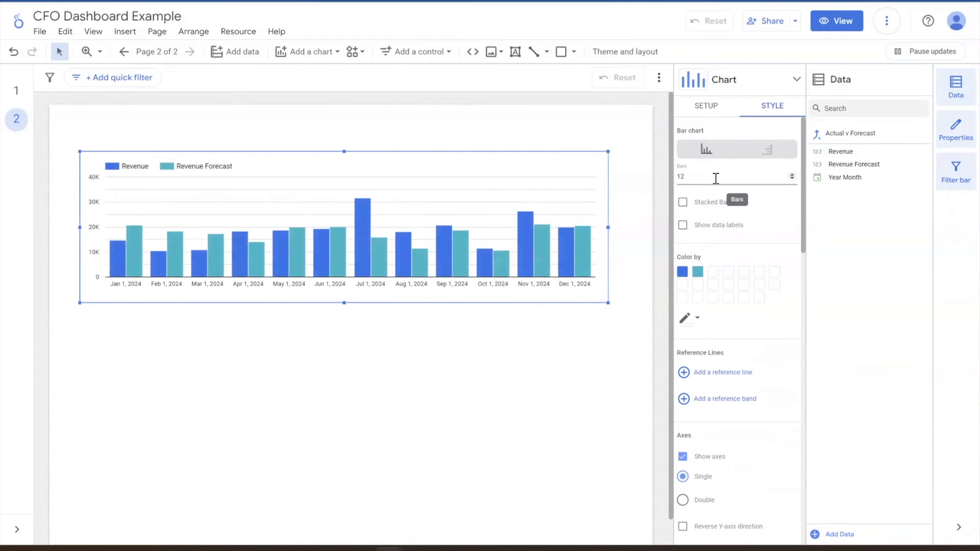
left_click(600, 373)
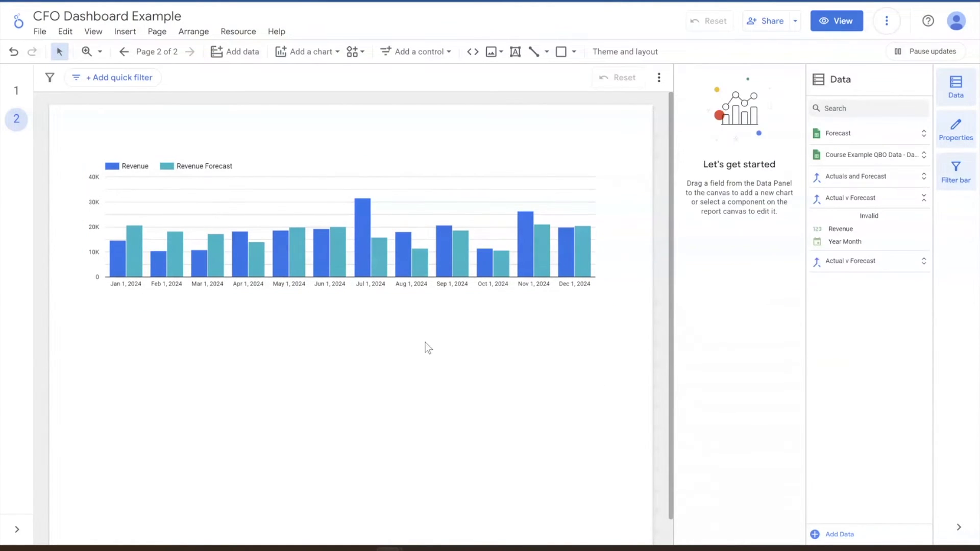
- Place a scorecard below the bar chart showing total Revenue of $219,929.40 from the Actual v Forecast blend
mouse_move(169, 267)
left_click(298, 53)
left_click(292, 137)
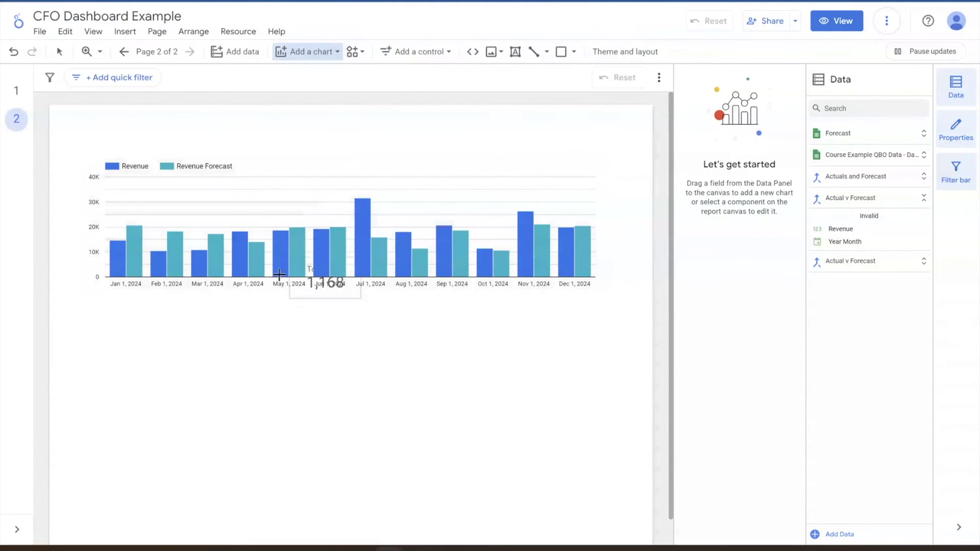
left_click(230, 330)
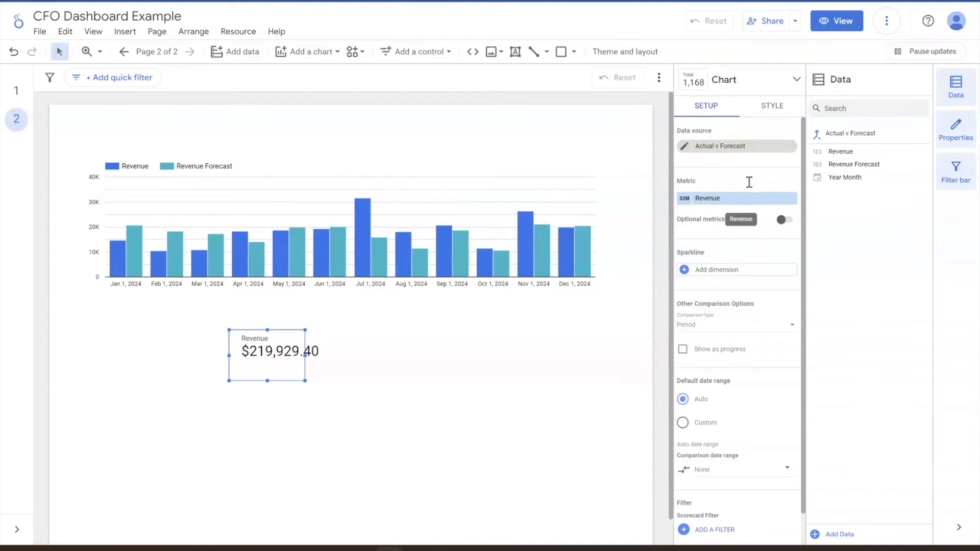
left_click(714, 198)
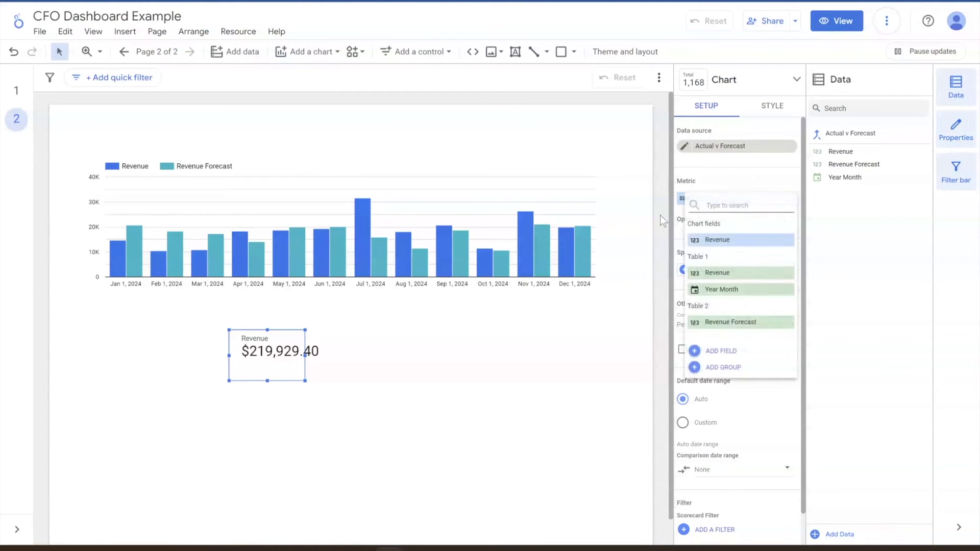
- Make the scorecard metric a new Variance field, Revenue/Revenue Forecast -1, as Percent with one decimal
left_click(721, 352)
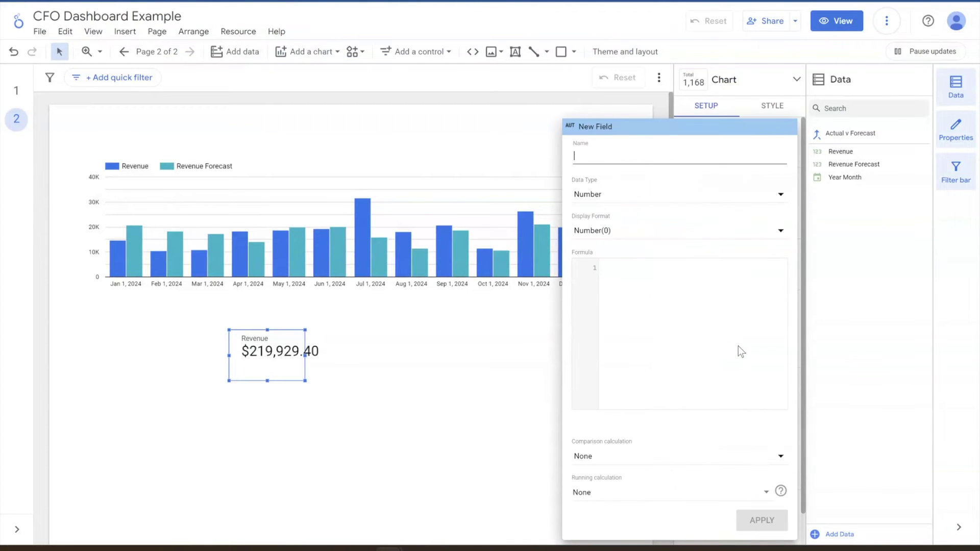
type("Var")
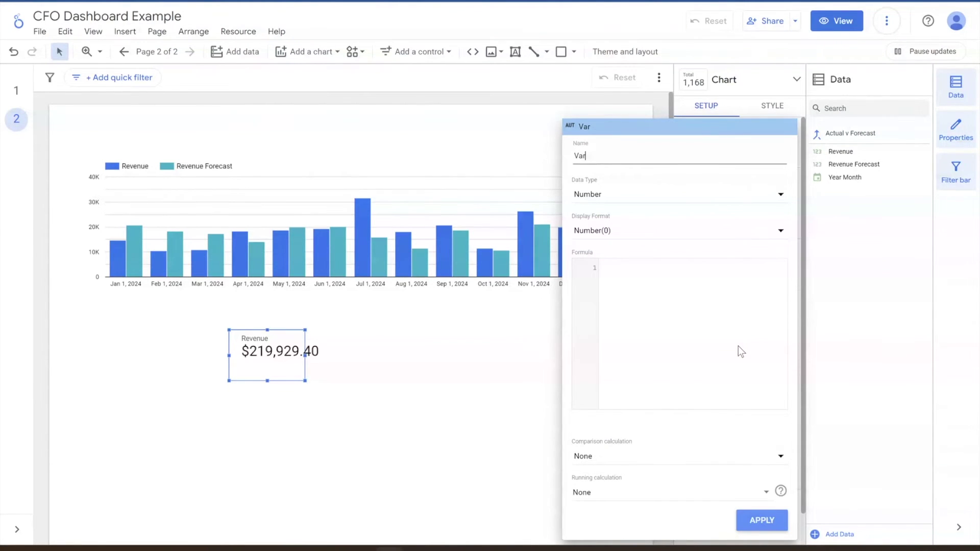
type("iance")
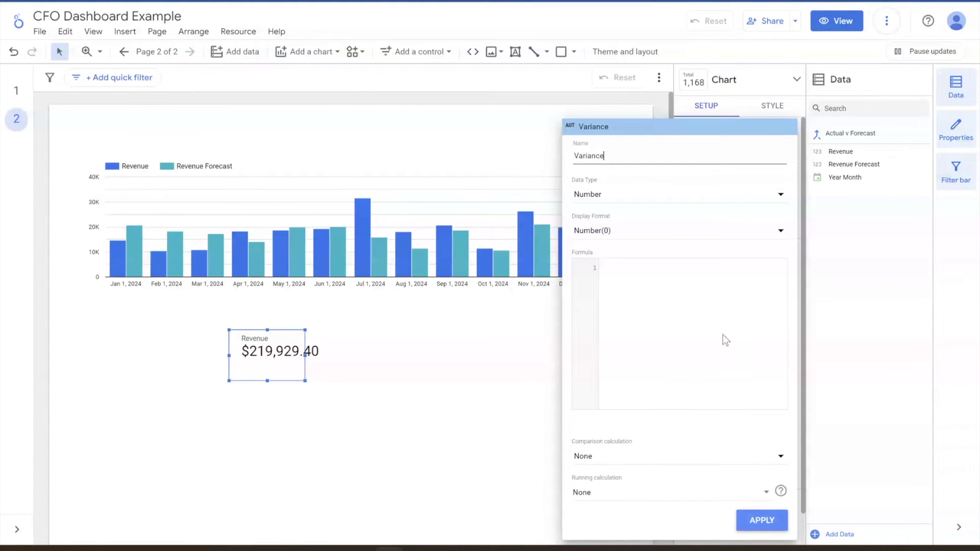
left_click(645, 200)
mouse_move(644, 204)
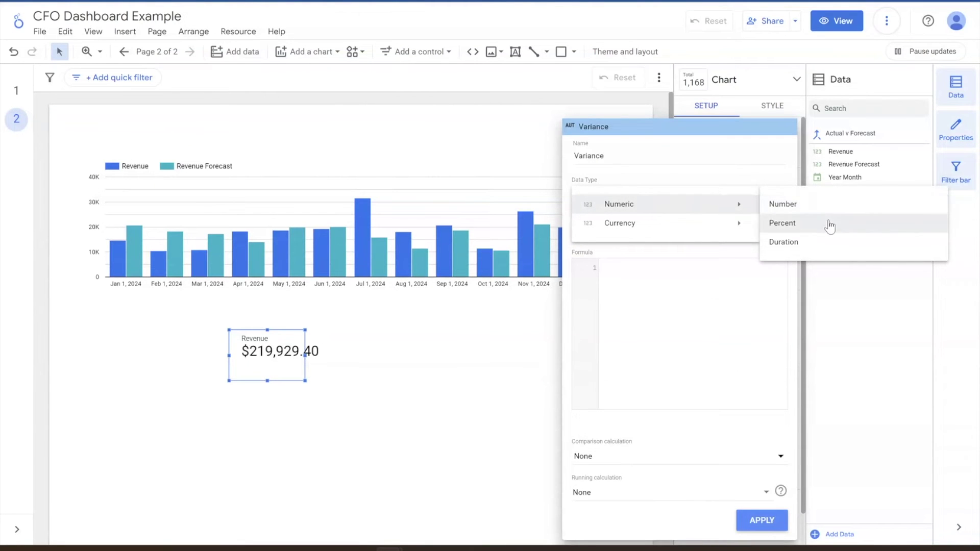
left_click(828, 223)
left_click(682, 232)
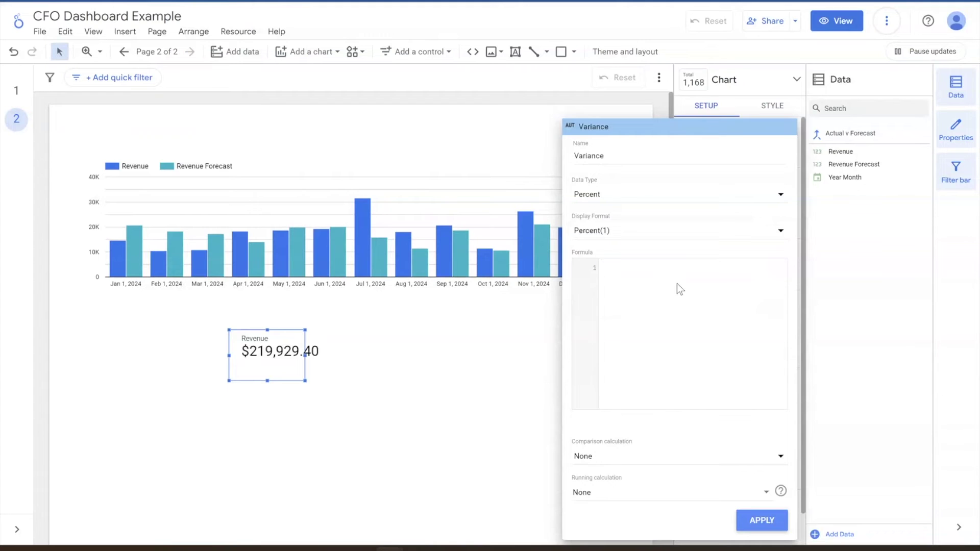
type("Revenue")
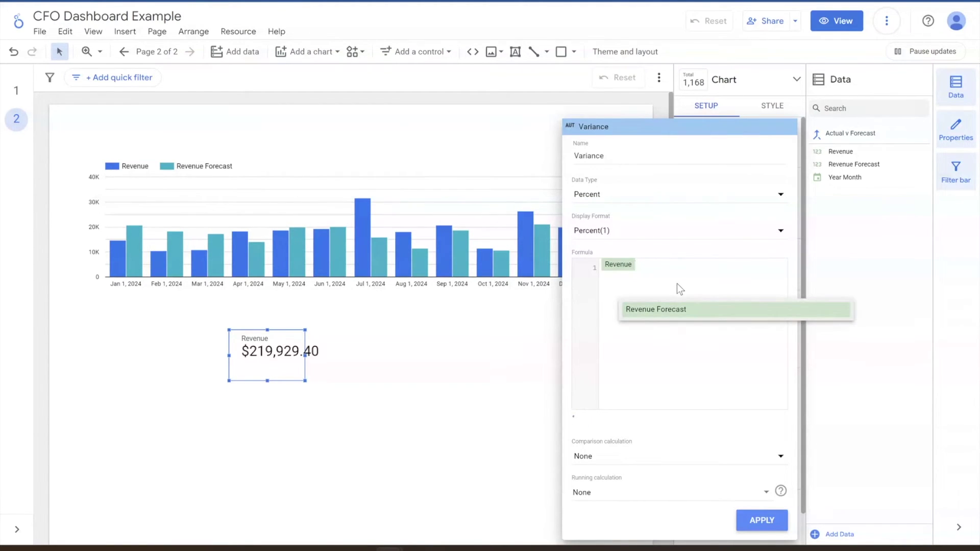
type("/rev")
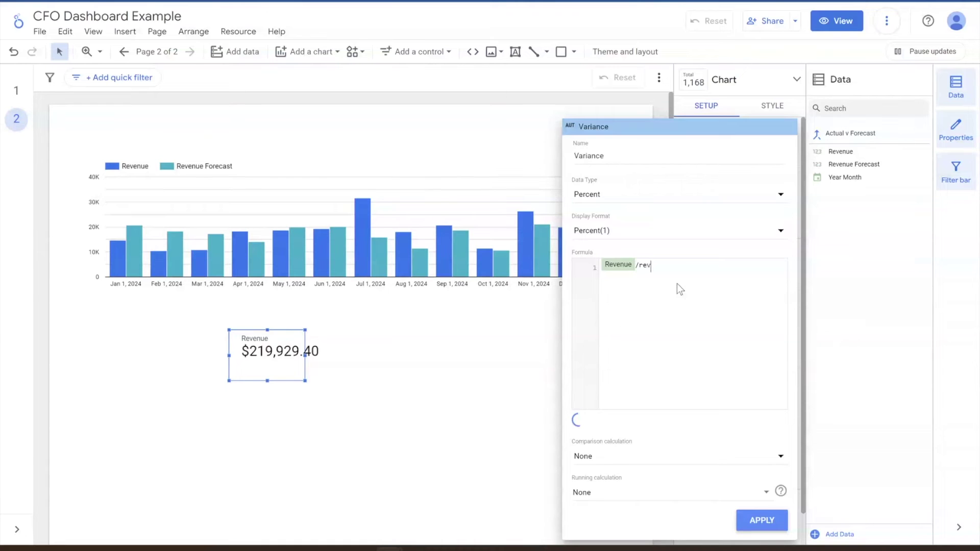
type("enue Forecast")
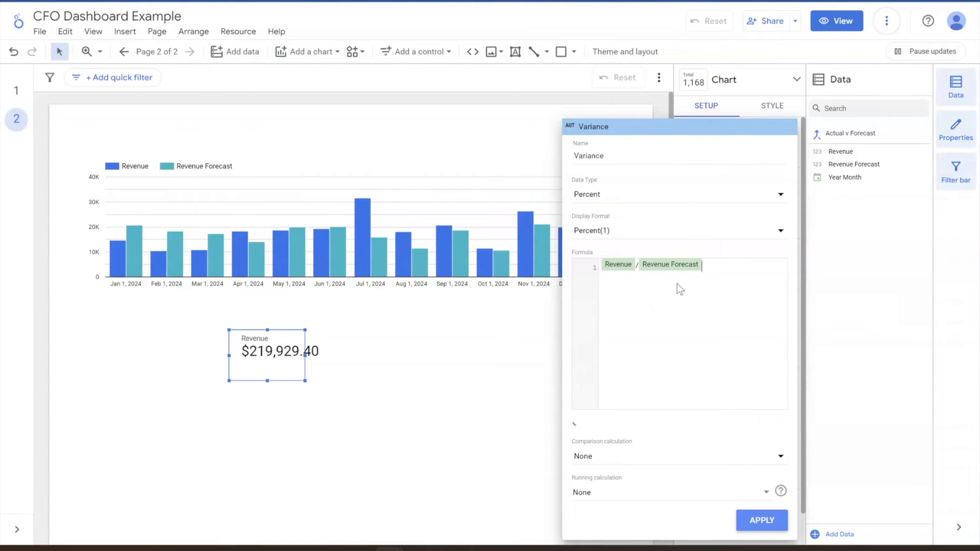
type(" -1")
left_click(762, 520)
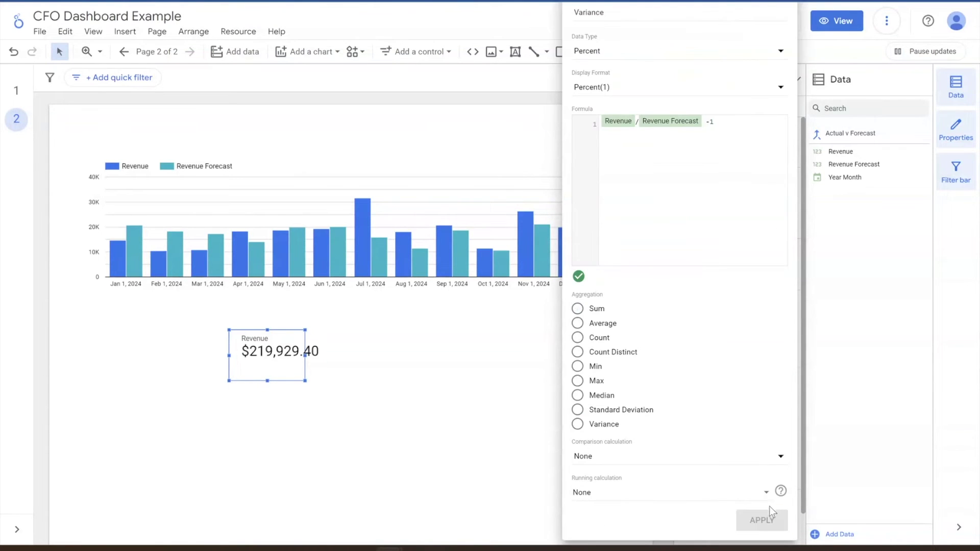
left_click(378, 363)
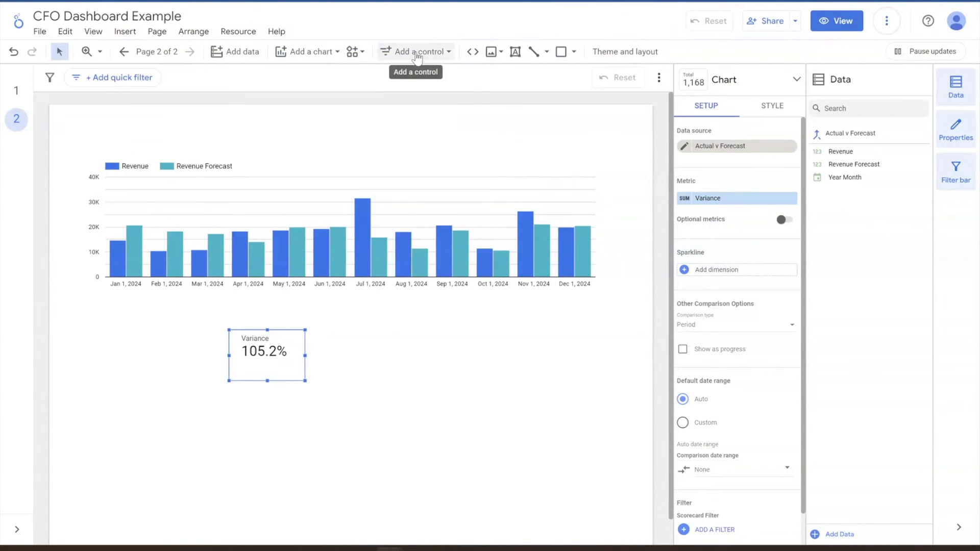
- Put a date range control at the page's top right, defaulting to Last month (Feb 1–29, 2024)
left_click(418, 53)
left_click(433, 286)
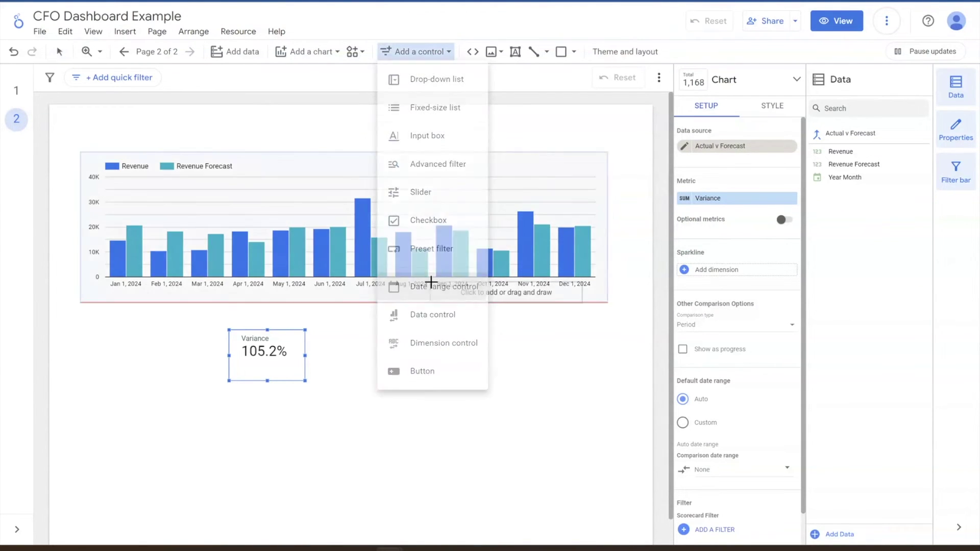
left_click(454, 123)
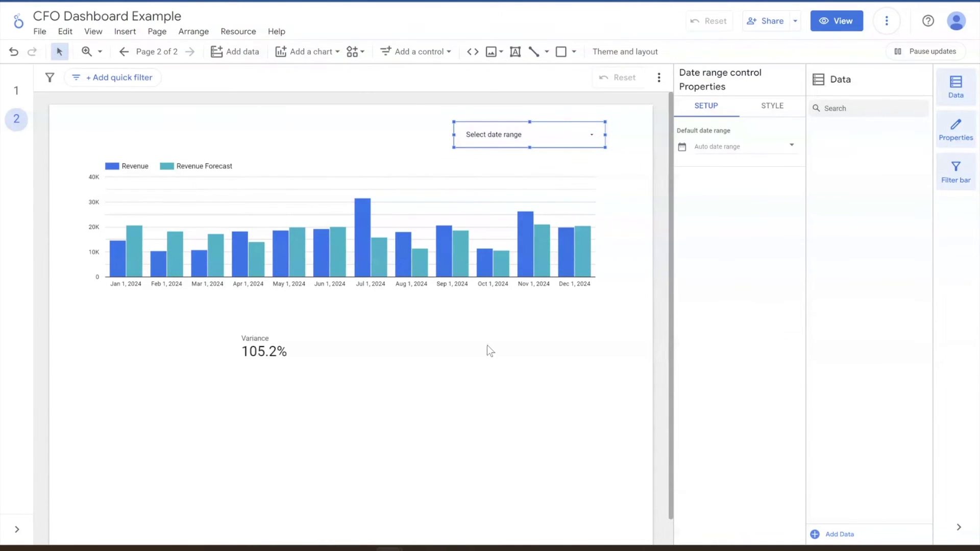
left_click(722, 146)
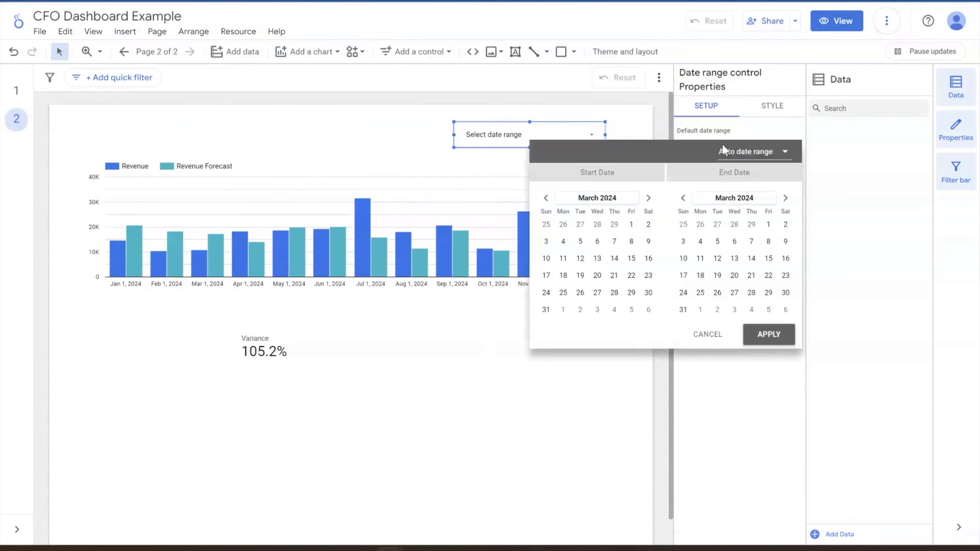
left_click(761, 152)
scroll(759, 160, "up", 3)
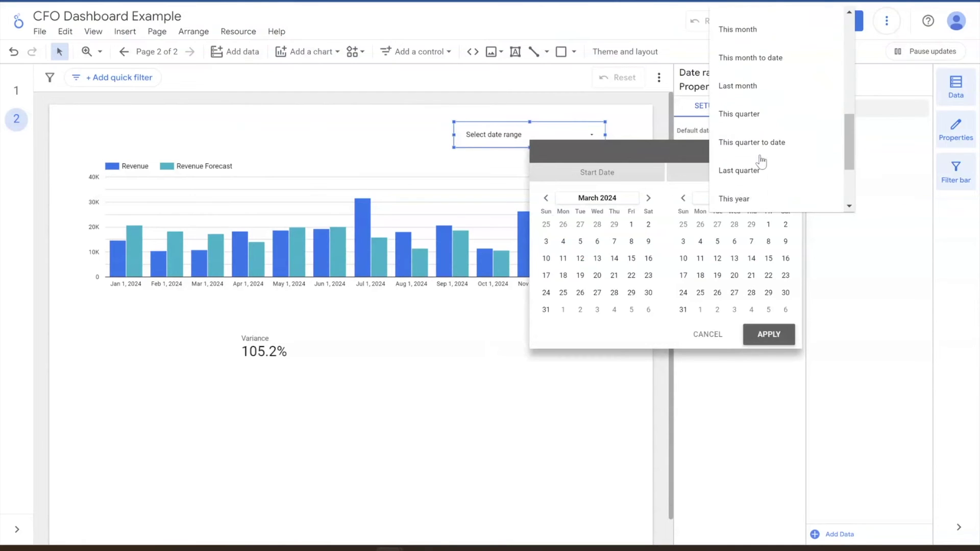
scroll(761, 161, "up", 3)
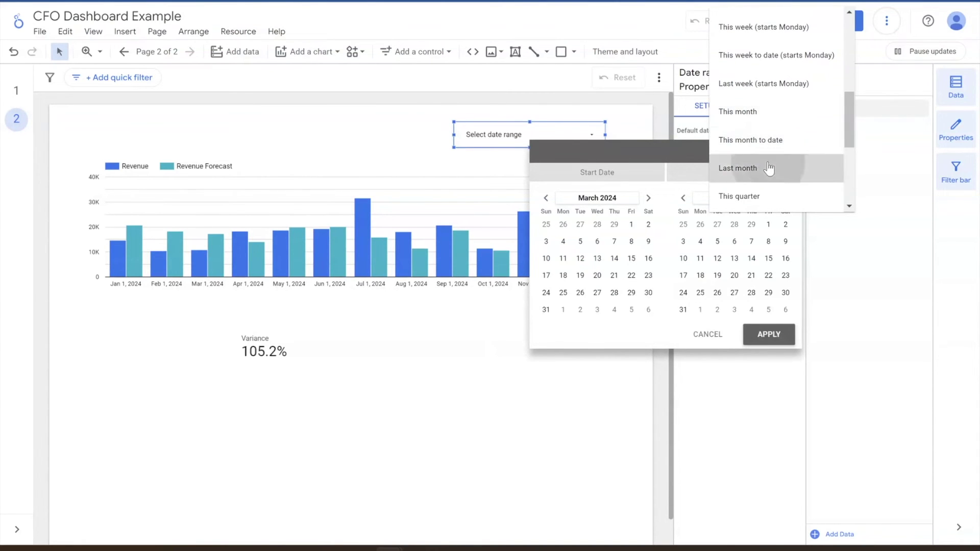
left_click(769, 168)
left_click(770, 336)
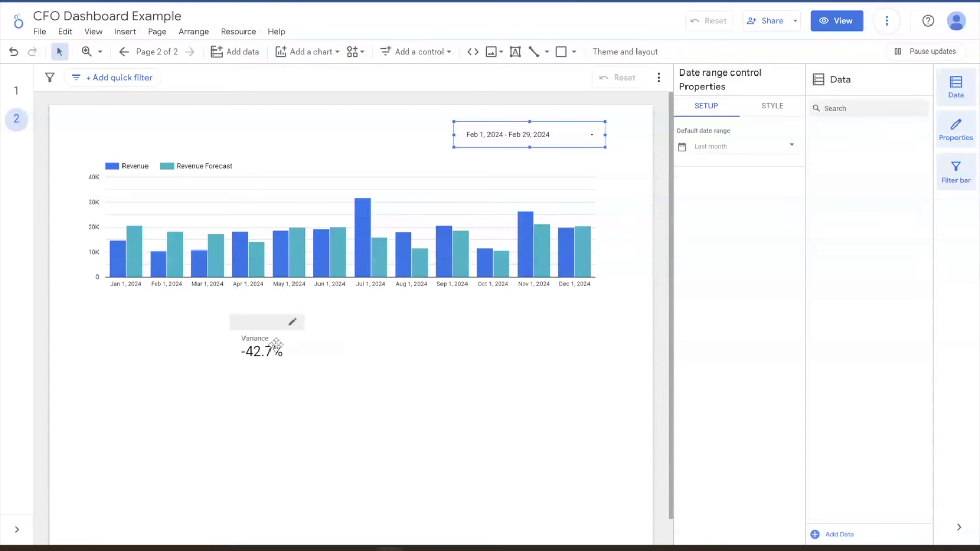
left_click(296, 347)
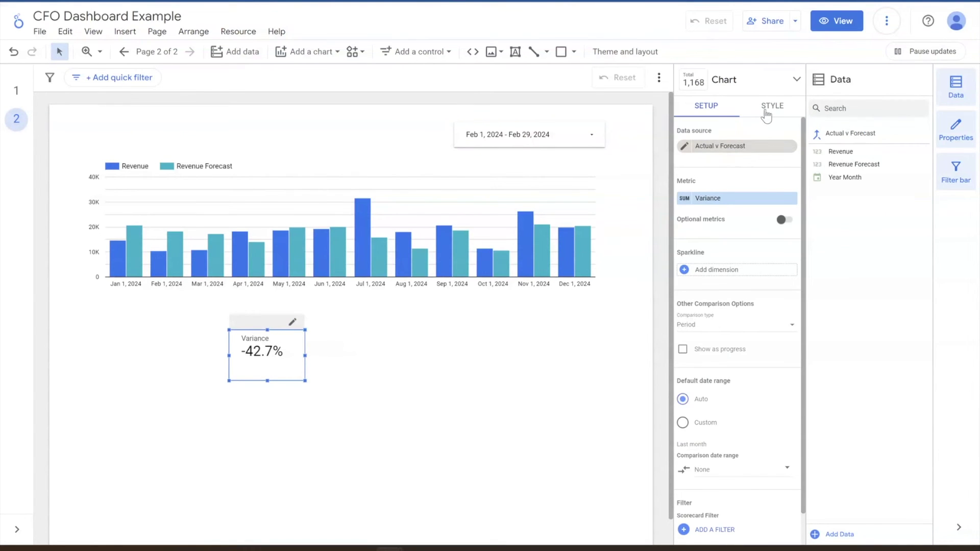